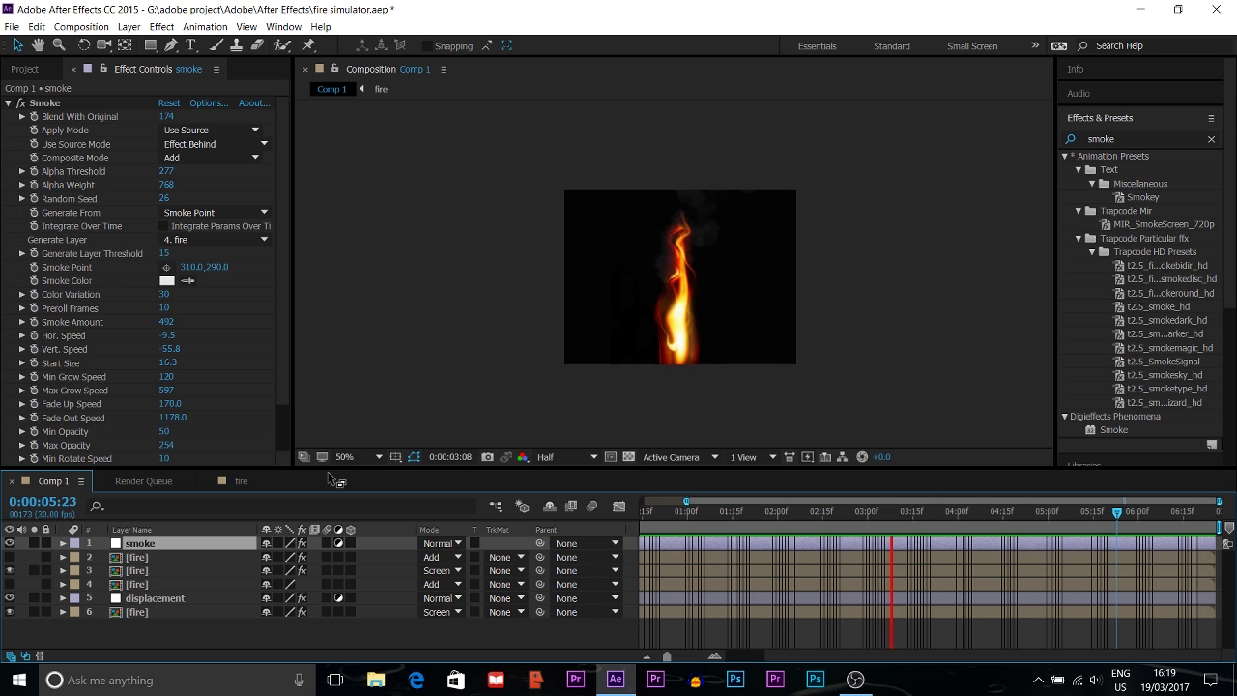
Play back the fire and smoke animation in Comp 1.
{"action": "key", "text": "space"}
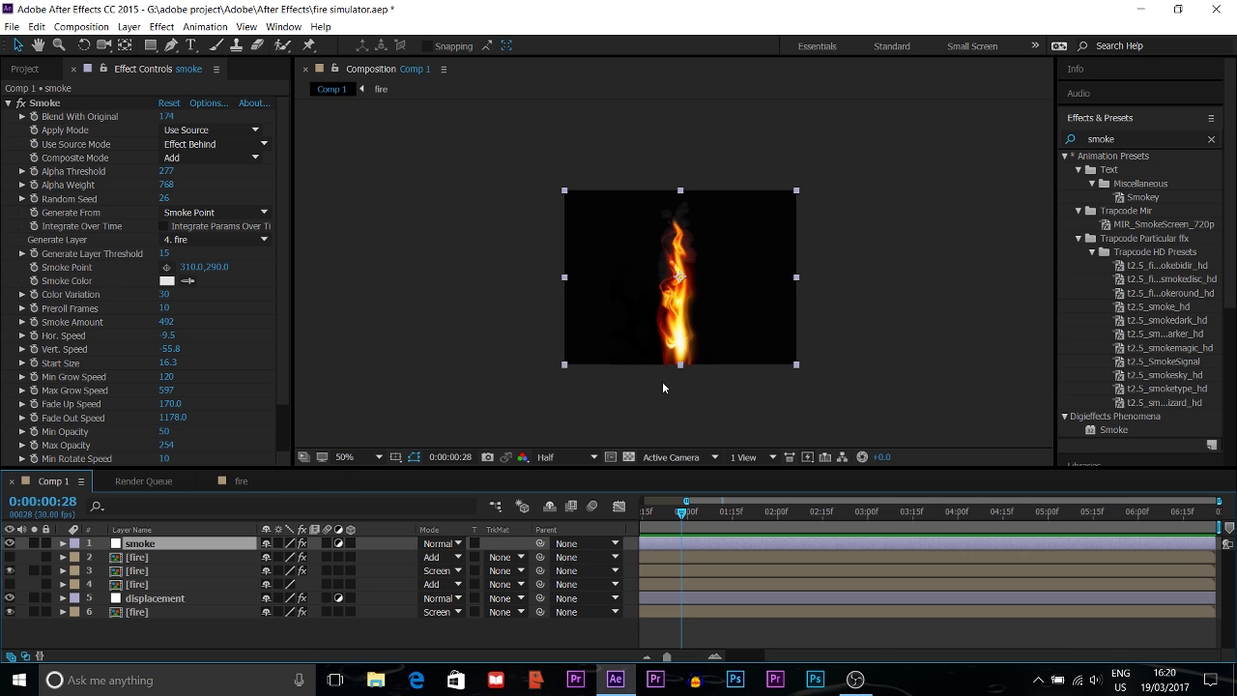
{"action": "key", "text": "space"}
{"action": "key", "text": "space"}
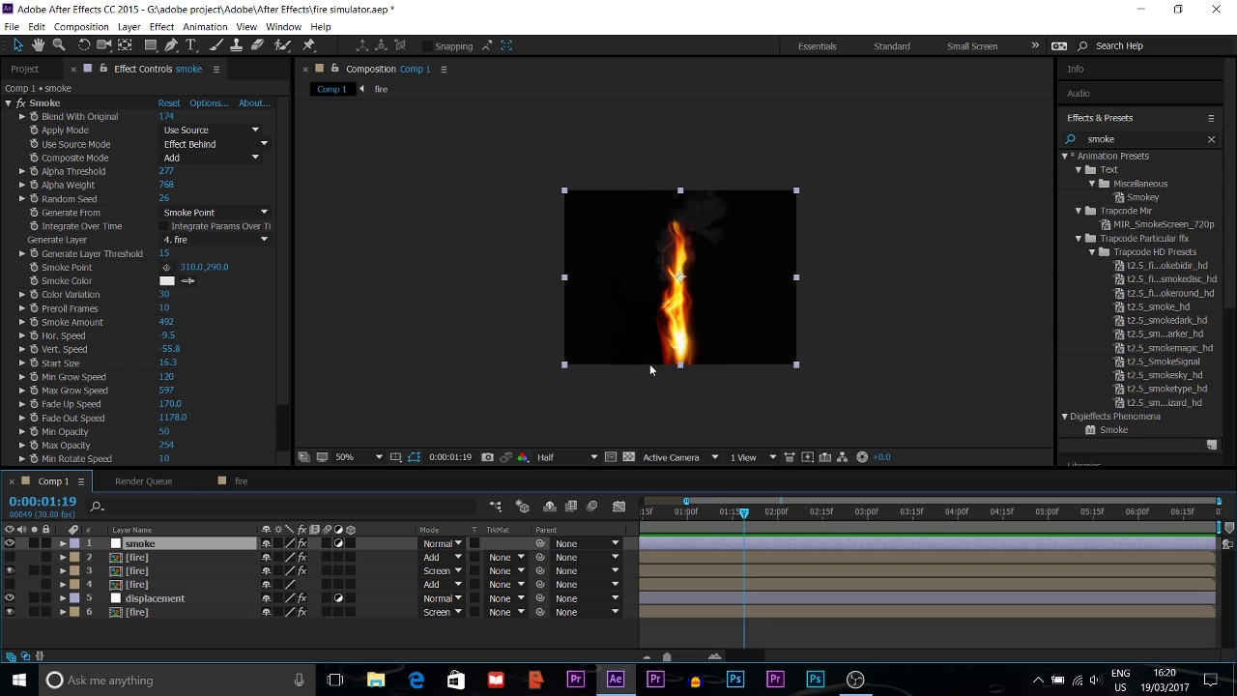
Open the fire composition and activate the Pen tool.
{"action": "left_click", "coordinate": [237, 481]}
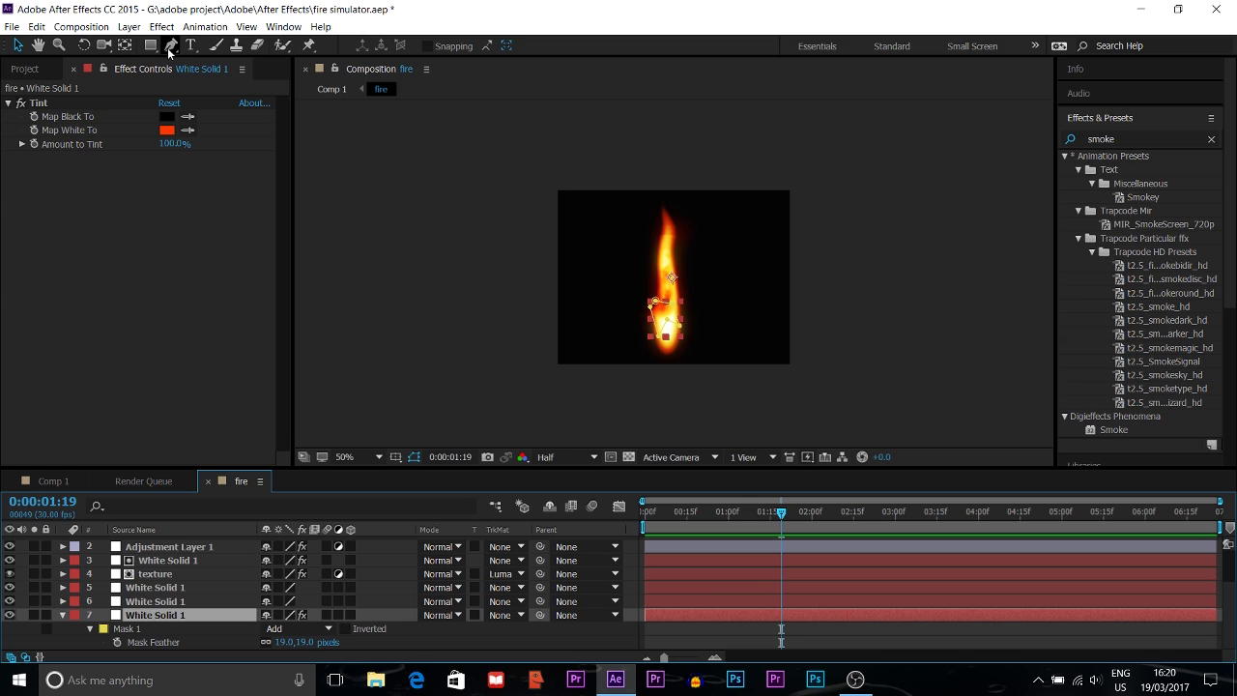
{"action": "key", "text": "q"}
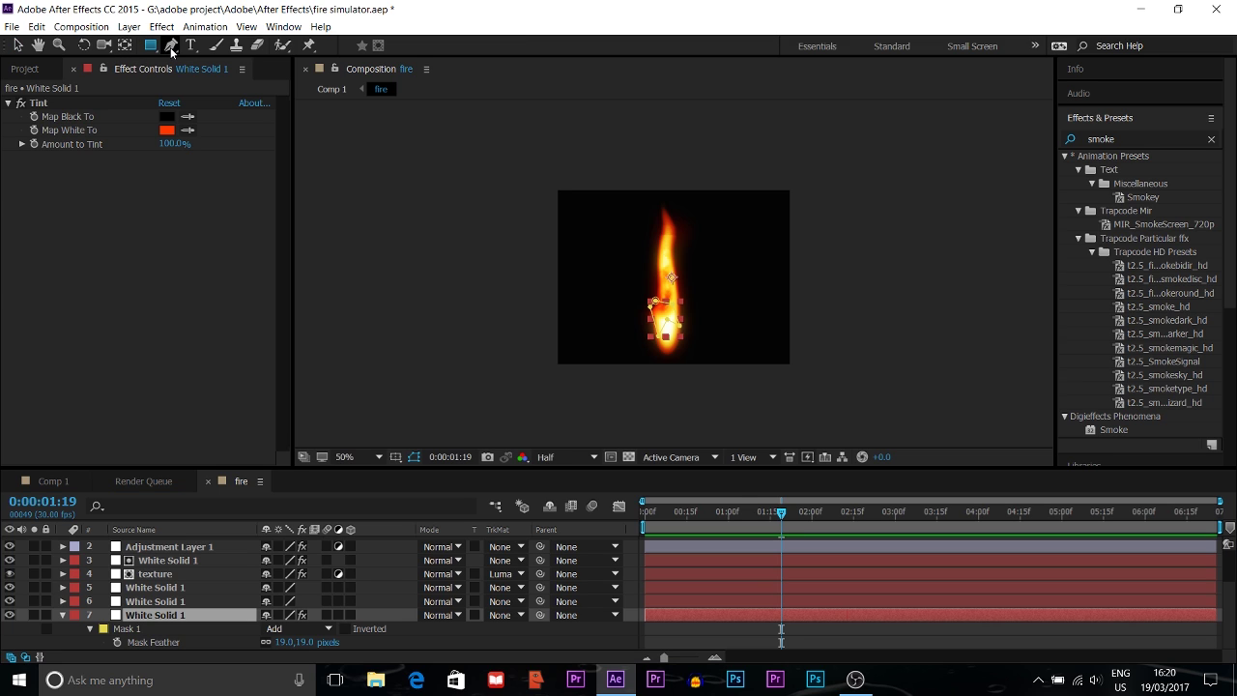
{"action": "left_click", "coordinate": [171, 47]}
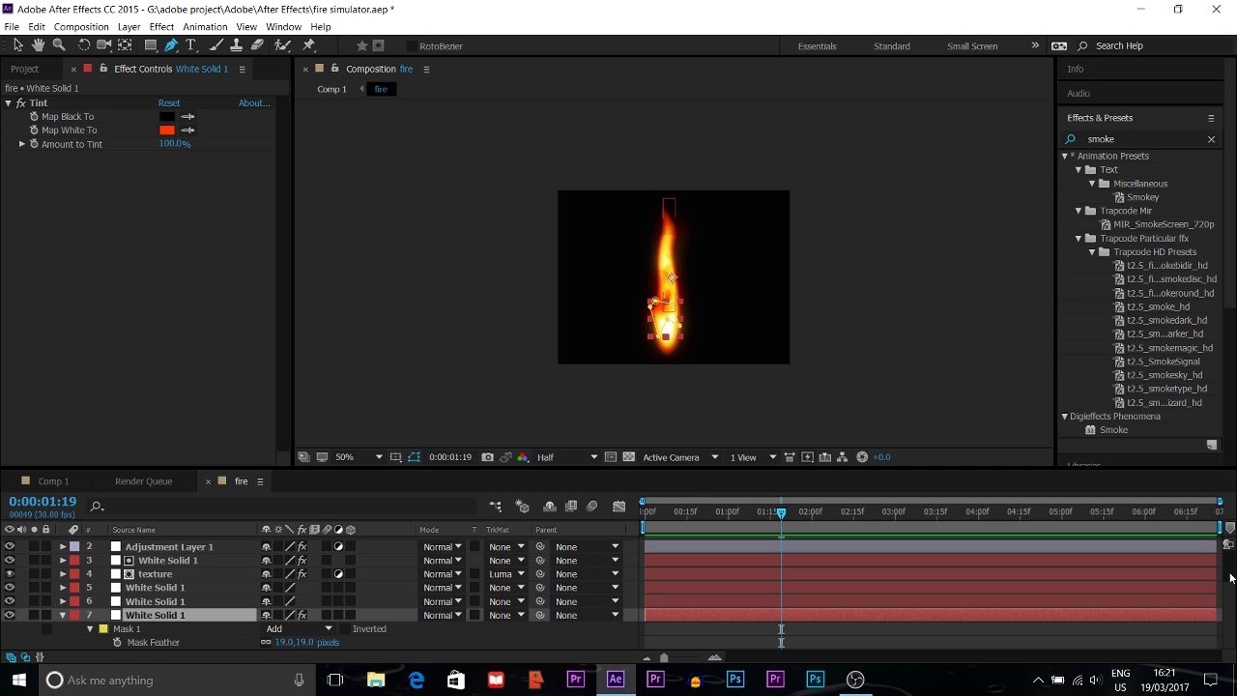
Hide all seven layers of the fire composition, from Adjustment Layer 7 down to the lowest White Solid 1.
{"action": "key", "text": "ctrl+alt+y"}
{"action": "left_click", "coordinate": [9, 543]}
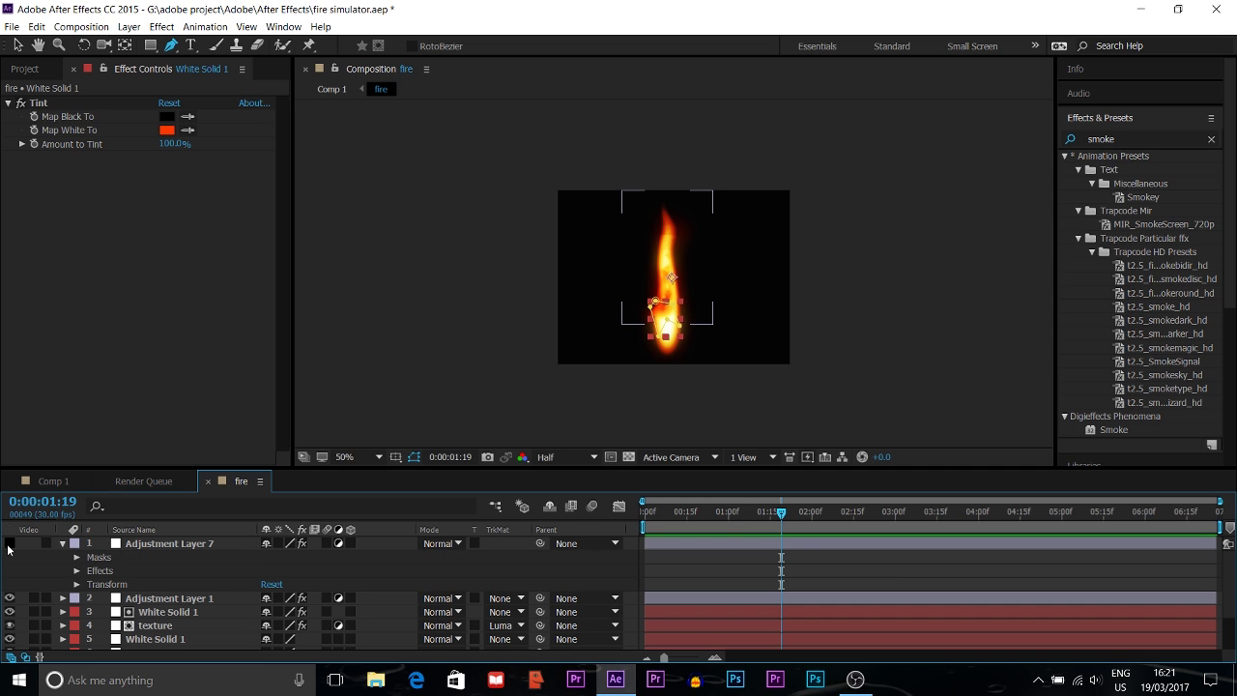
{"action": "left_click", "coordinate": [10, 598]}
{"action": "left_click", "coordinate": [10, 612]}
{"action": "left_click", "coordinate": [10, 627]}
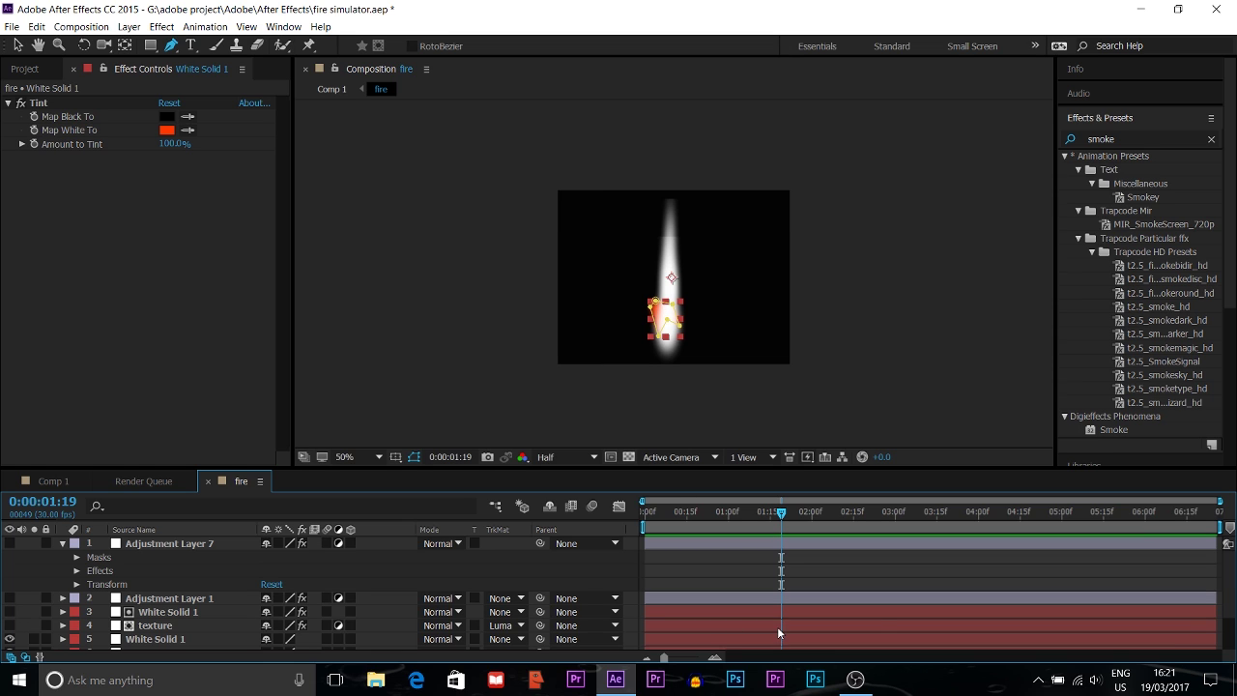
{"action": "scroll", "coordinate": [1225, 643], "scroll_direction": "down", "scroll_amount": 2}
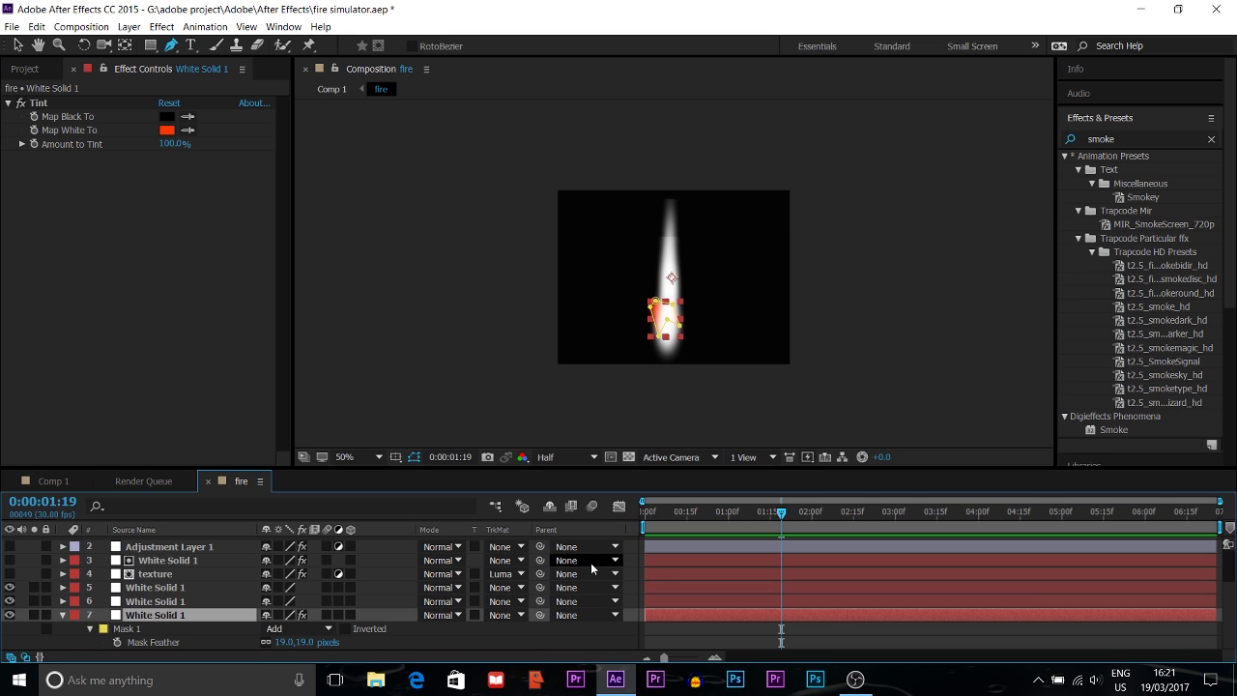
{"action": "left_click", "coordinate": [10, 586]}
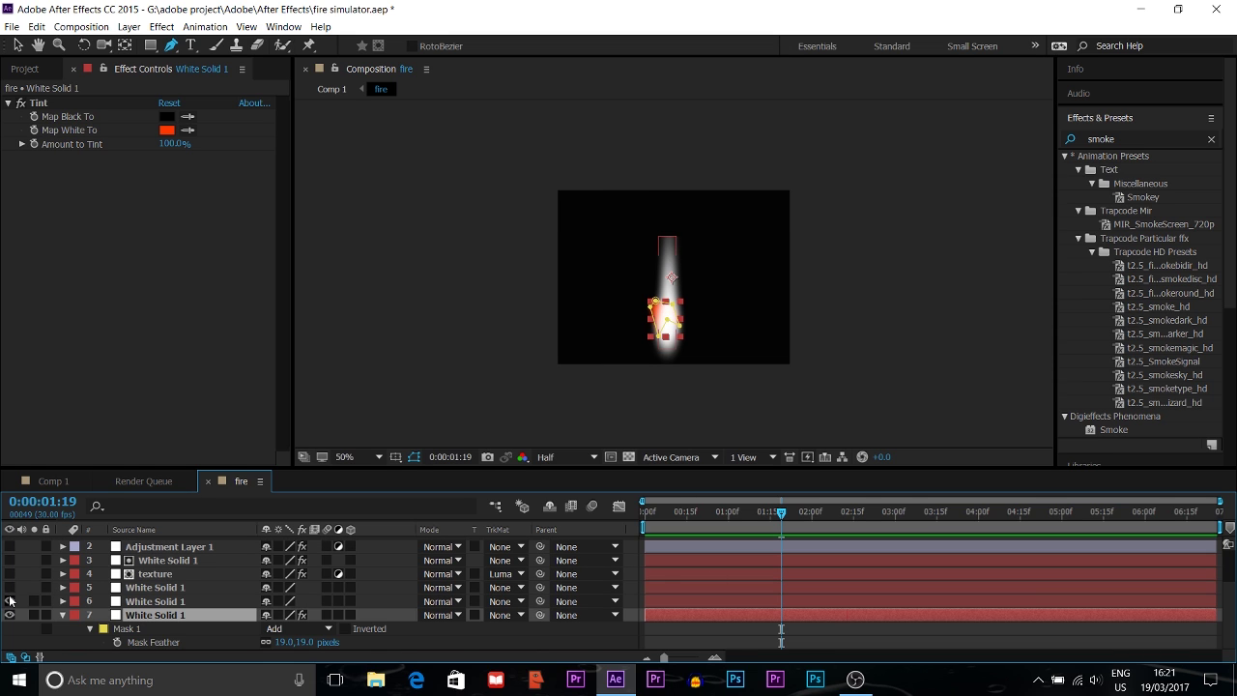
{"action": "left_click", "coordinate": [9, 601]}
{"action": "left_click", "coordinate": [10, 614]}
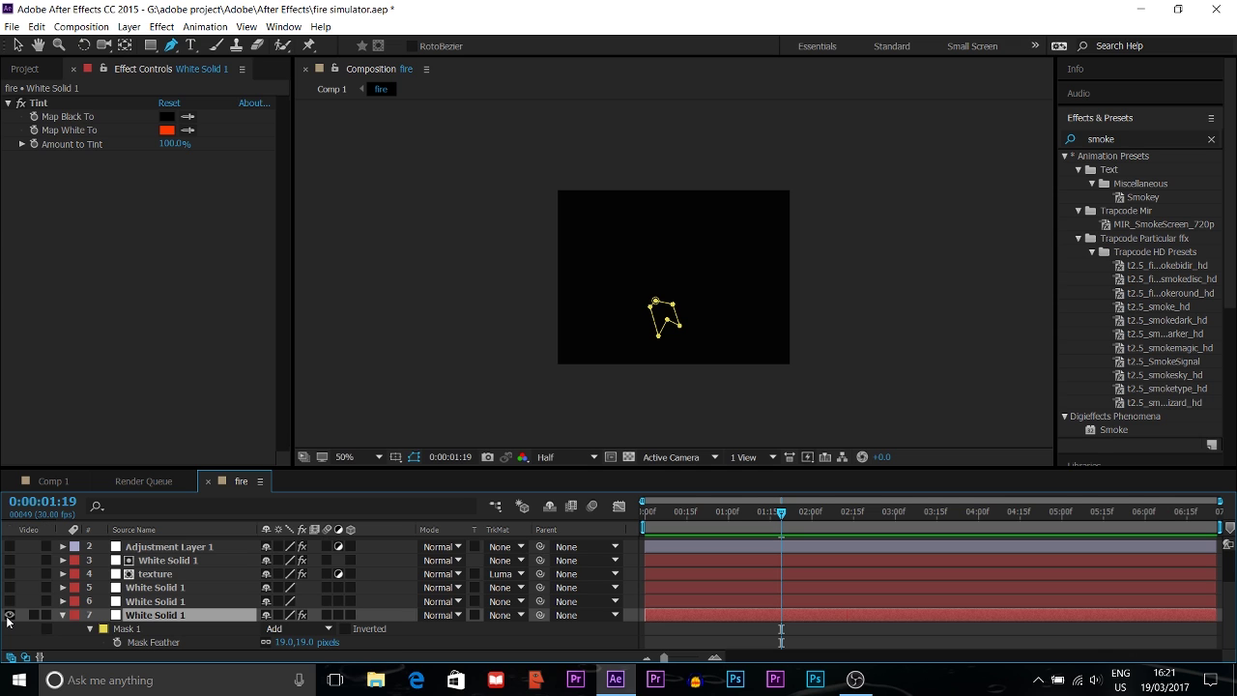
Toggle the visibility of White Solid 1 on layer 7, leaving it hidden, and show White Solid 1 on layer 6.
{"action": "left_click", "coordinate": [10, 615]}
{"action": "left_click", "coordinate": [9, 616]}
{"action": "left_click", "coordinate": [10, 615]}
{"action": "left_click", "coordinate": [9, 616]}
{"action": "left_click", "coordinate": [10, 601]}
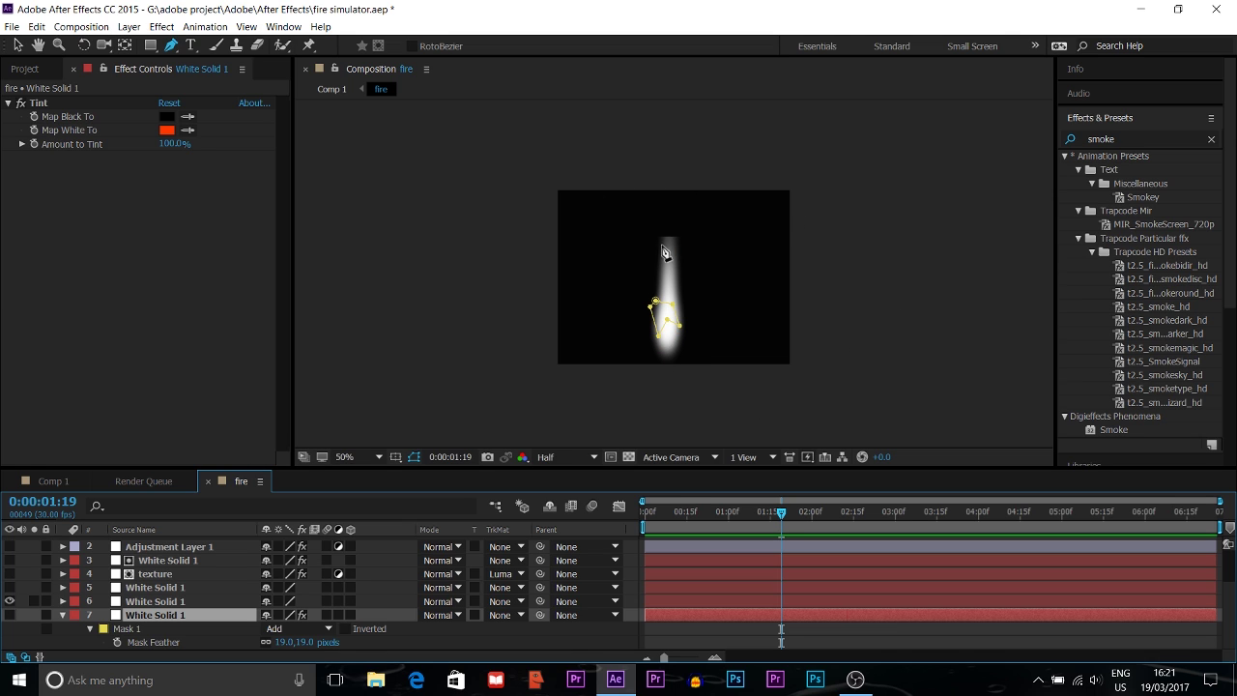
Try to trace a mask outline around the white flame shape with the Pen tool.
{"action": "left_click", "coordinate": [670, 358]}
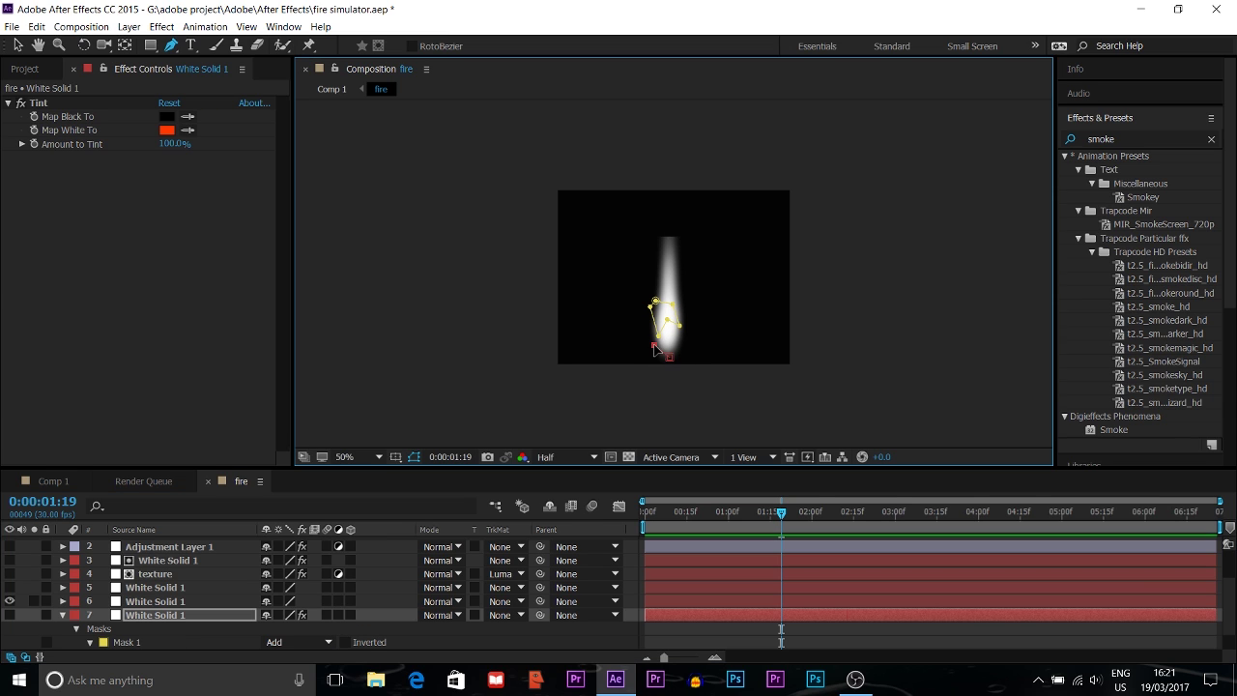
{"action": "left_click", "coordinate": [655, 303]}
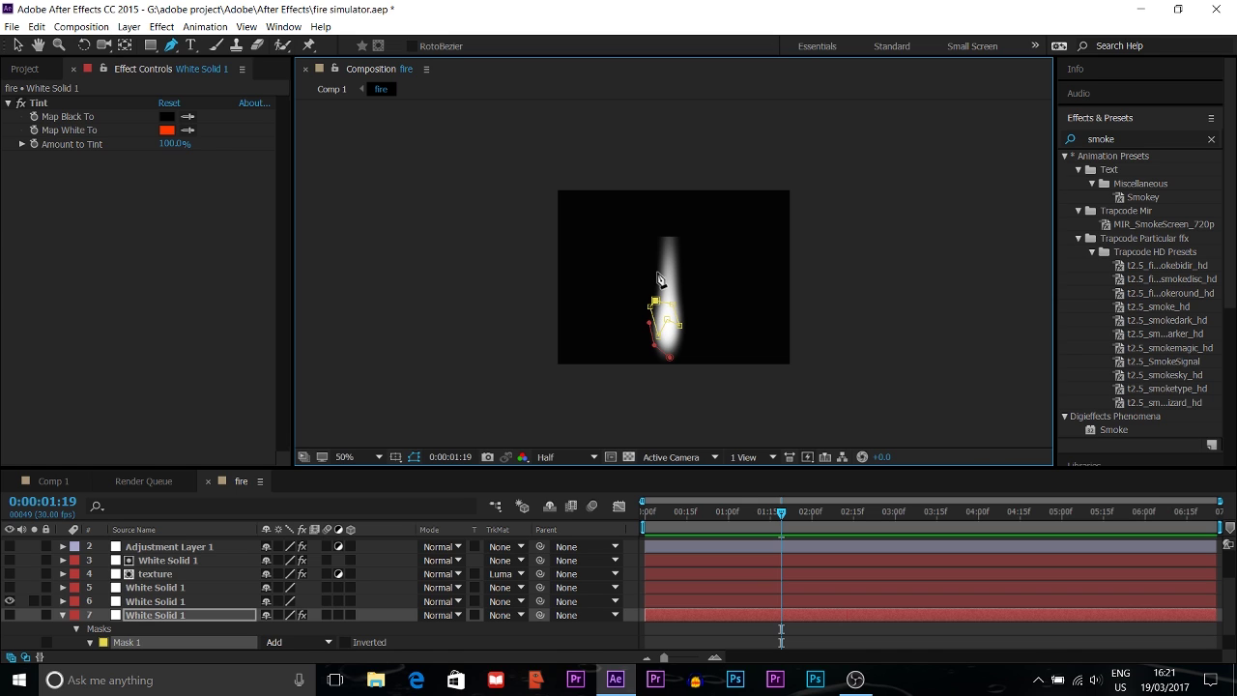
{"action": "left_click", "coordinate": [657, 271]}
{"action": "left_click", "coordinate": [667, 244]}
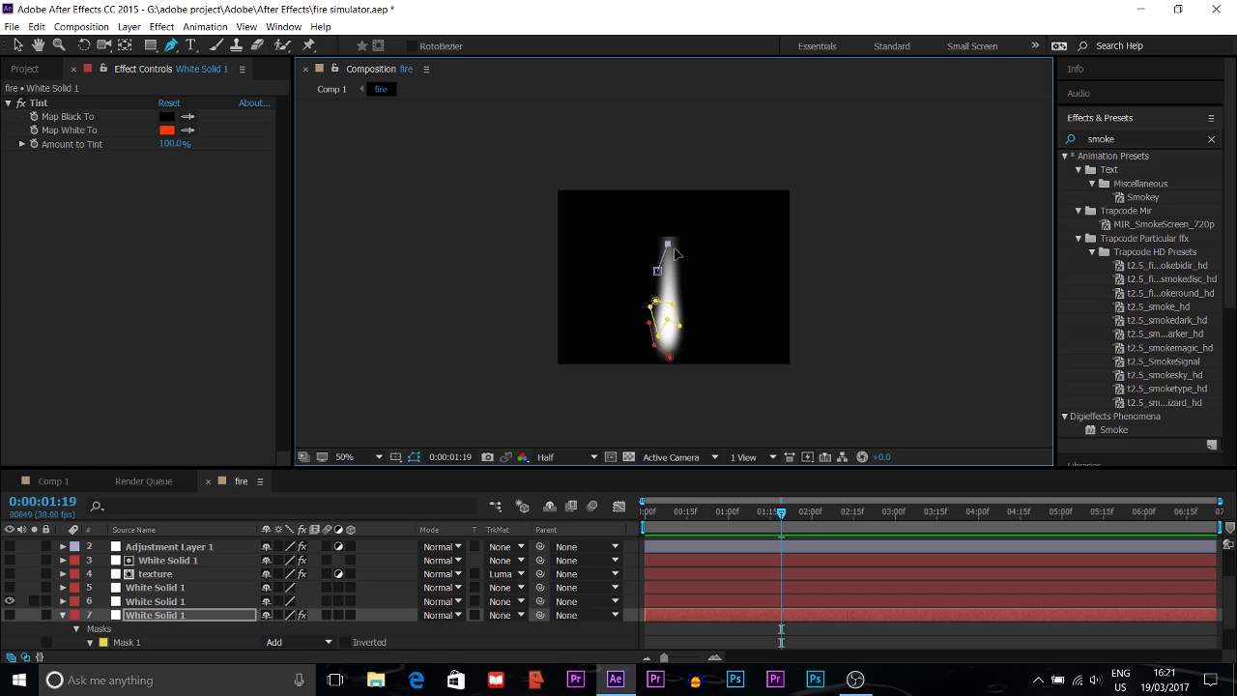
{"action": "left_click", "coordinate": [681, 299]}
{"action": "left_click", "coordinate": [682, 343]}
{"action": "left_click", "coordinate": [676, 358]}
{"action": "left_click", "coordinate": [676, 362]}
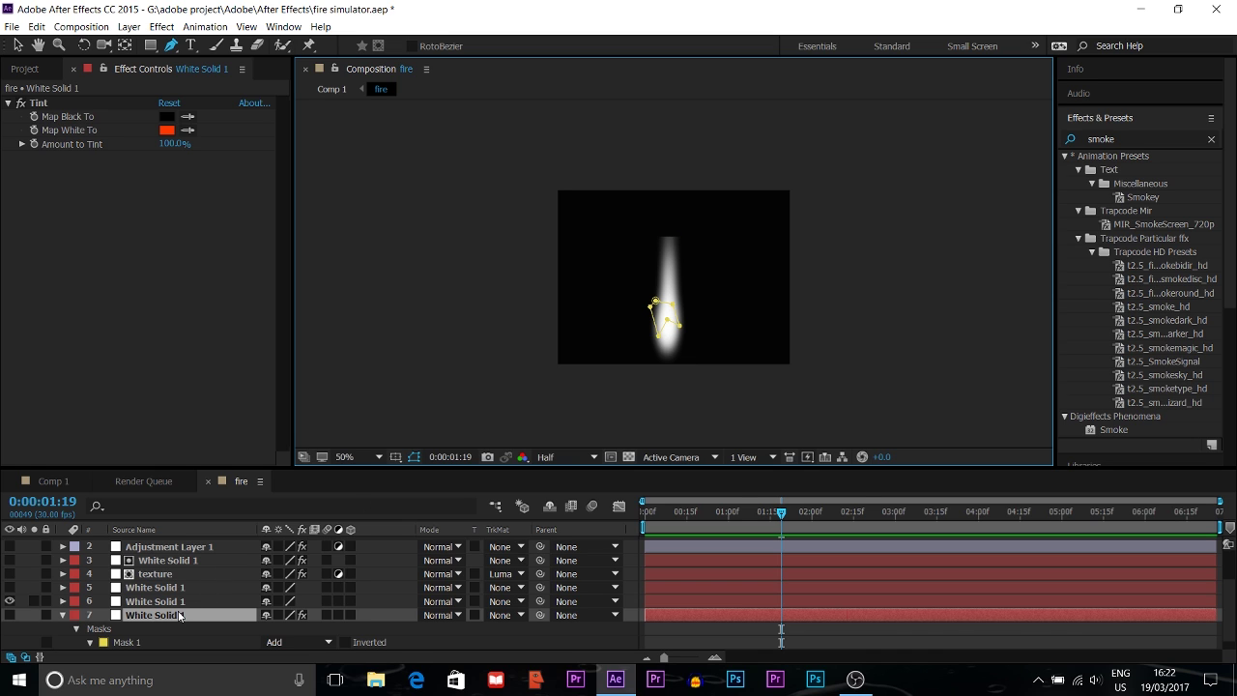
Inspect the Mask Feather setting of White Solid 1 on layer 6, then collapse the layer.
{"action": "scroll", "coordinate": [175, 605], "scroll_direction": "up", "scroll_amount": 2}
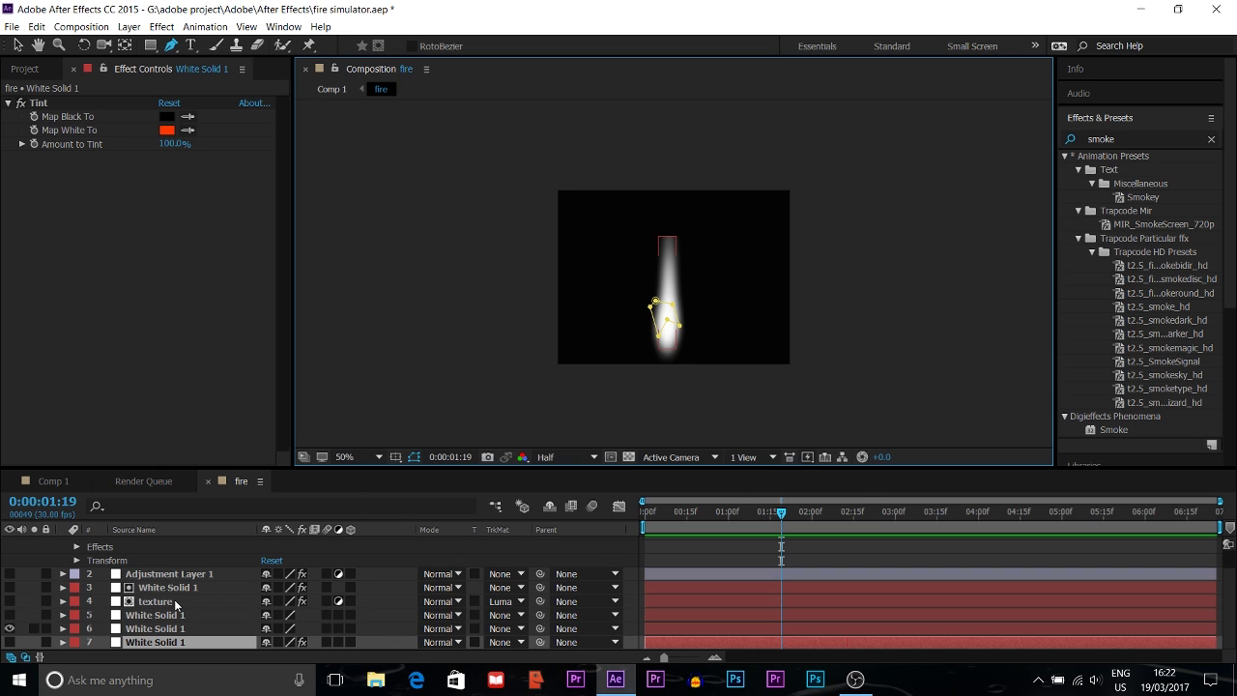
{"action": "left_click", "coordinate": [132, 628]}
{"action": "key", "text": "f"}
{"action": "scroll", "coordinate": [132, 628], "scroll_direction": "down", "scroll_amount": 1}
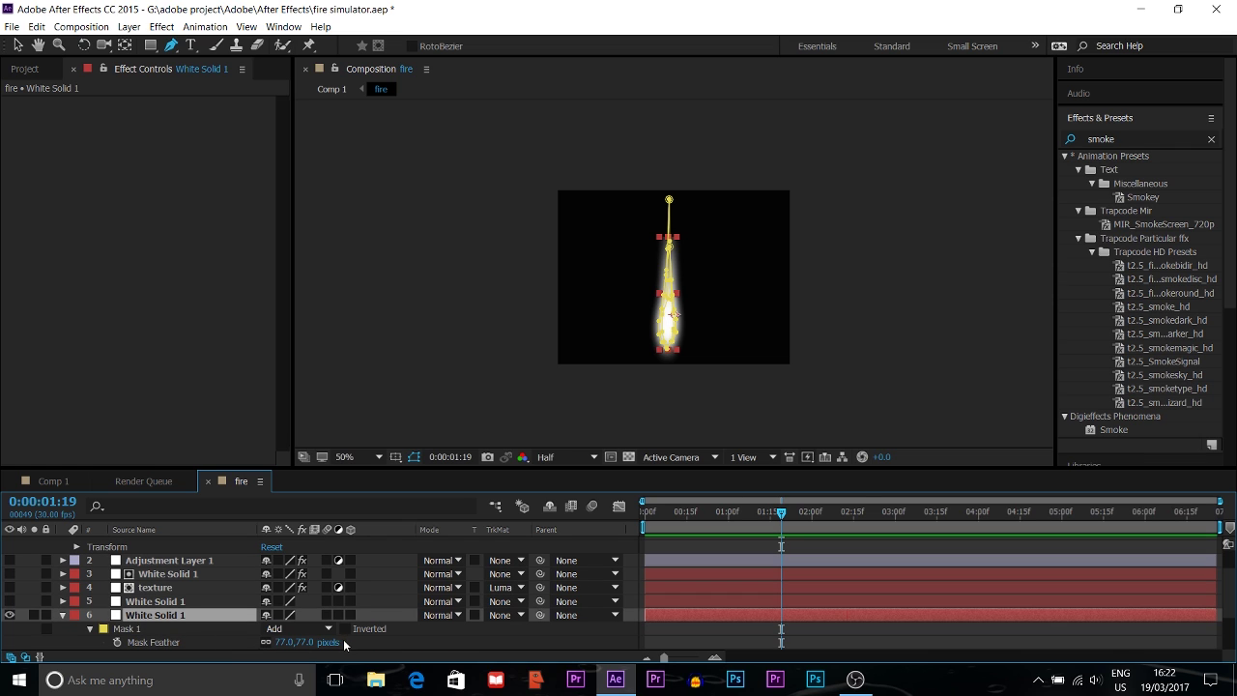
{"action": "left_click", "coordinate": [62, 615]}
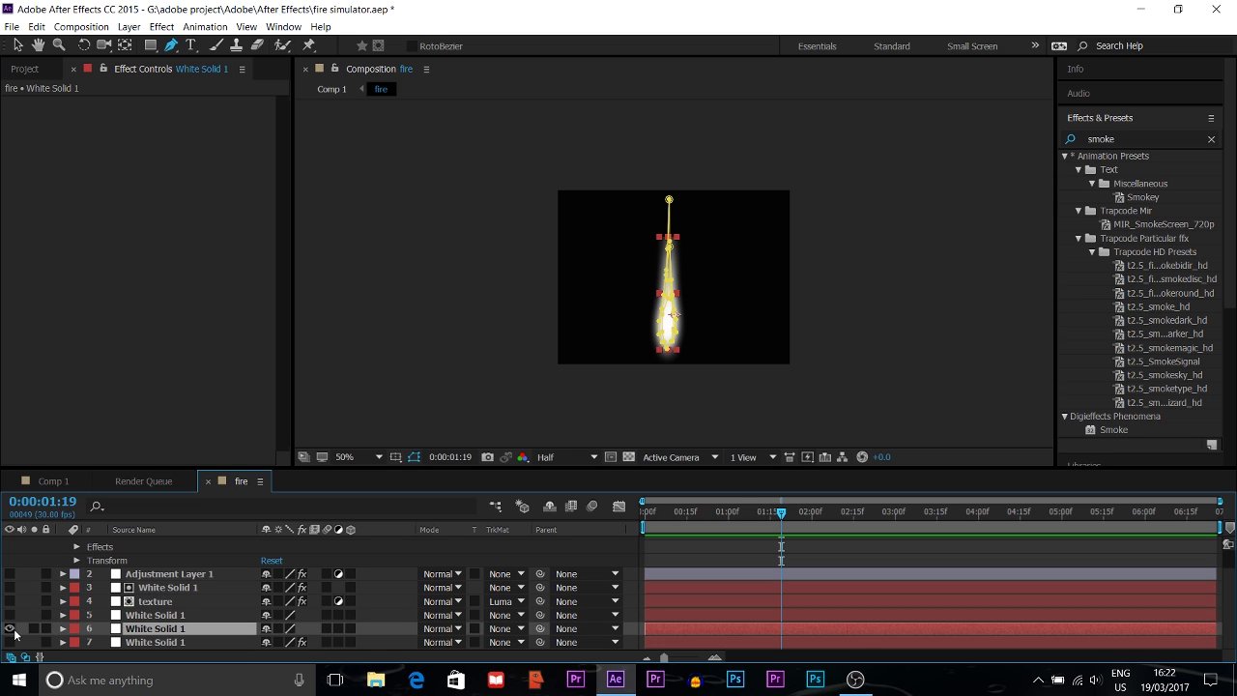
Show White Solid 1 on layers 5 and 7, with the Selection tool active and no layer selected.
{"action": "left_click", "coordinate": [134, 619]}
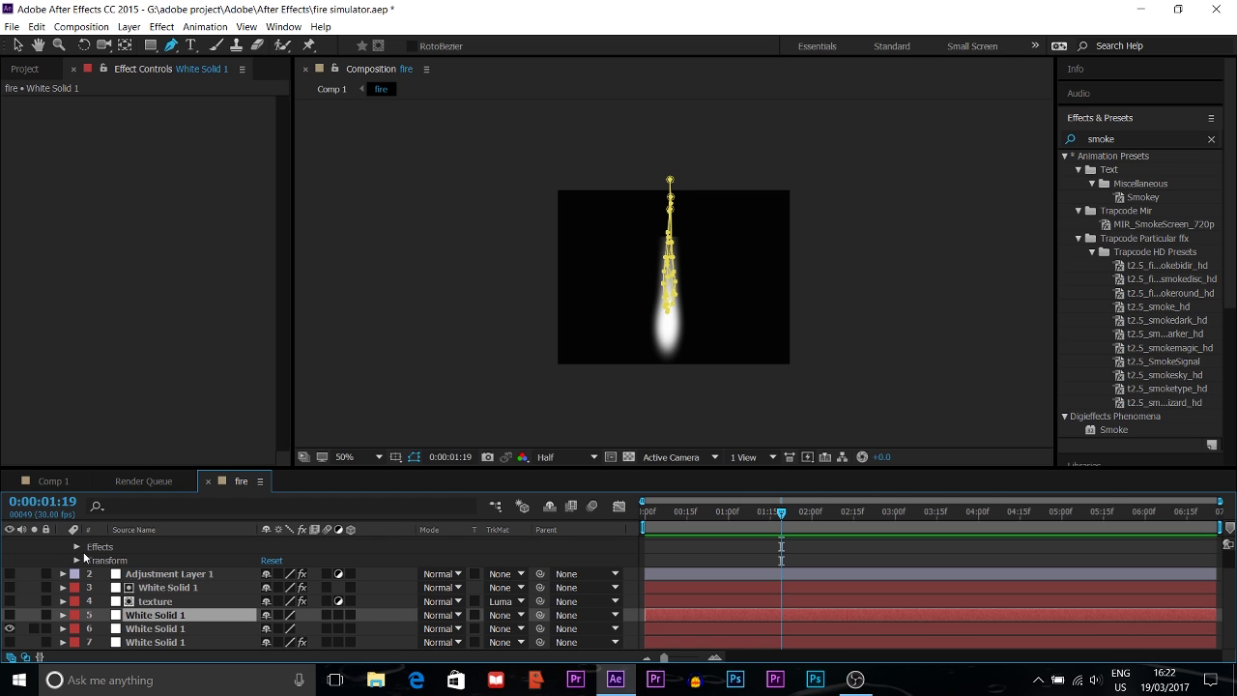
{"action": "left_click", "coordinate": [10, 615]}
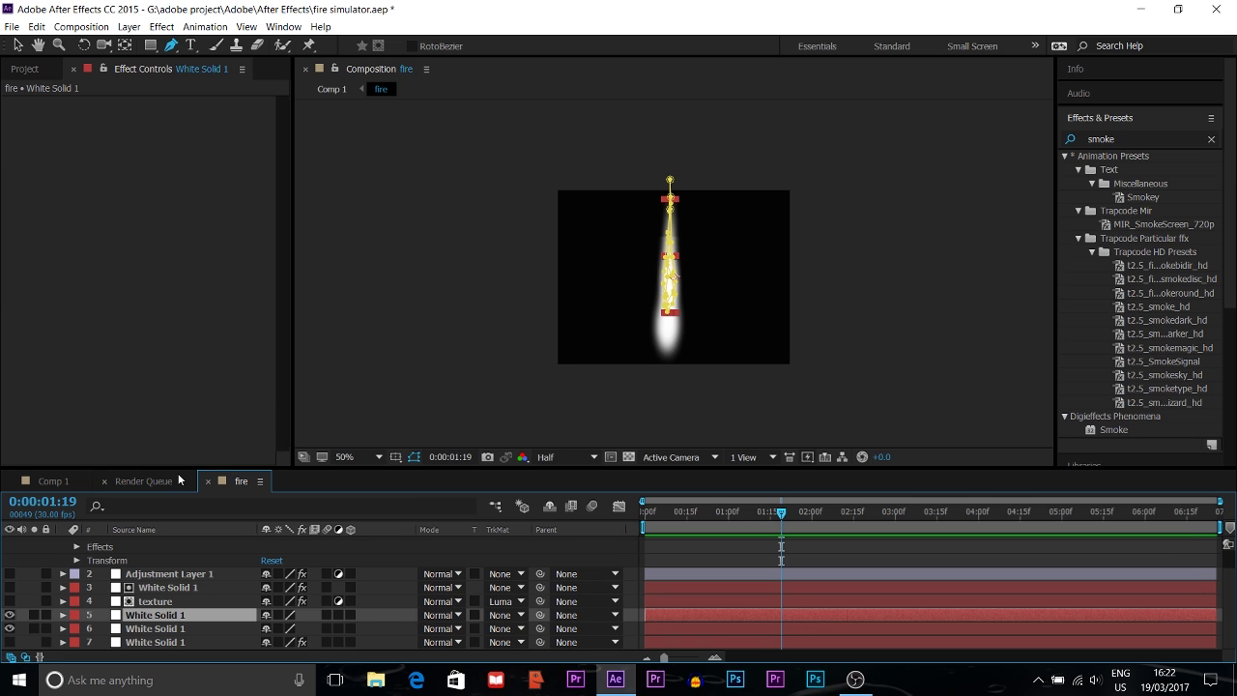
{"action": "left_click", "coordinate": [17, 46]}
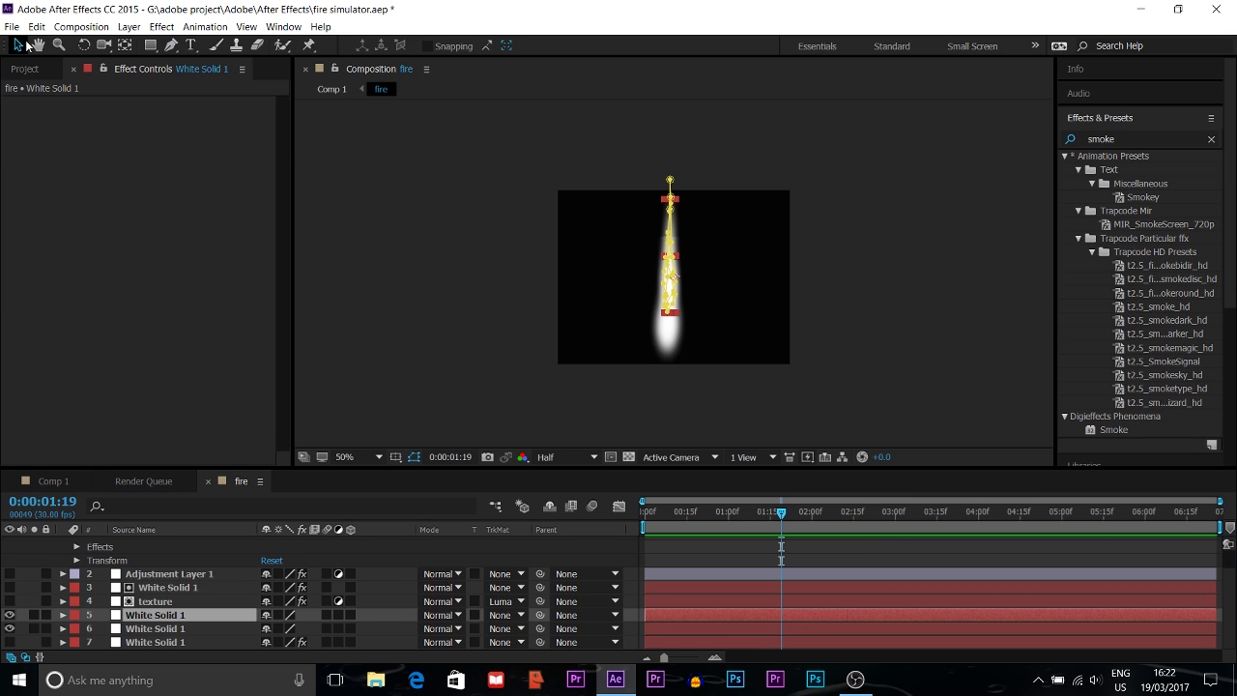
{"action": "left_click", "coordinate": [629, 269]}
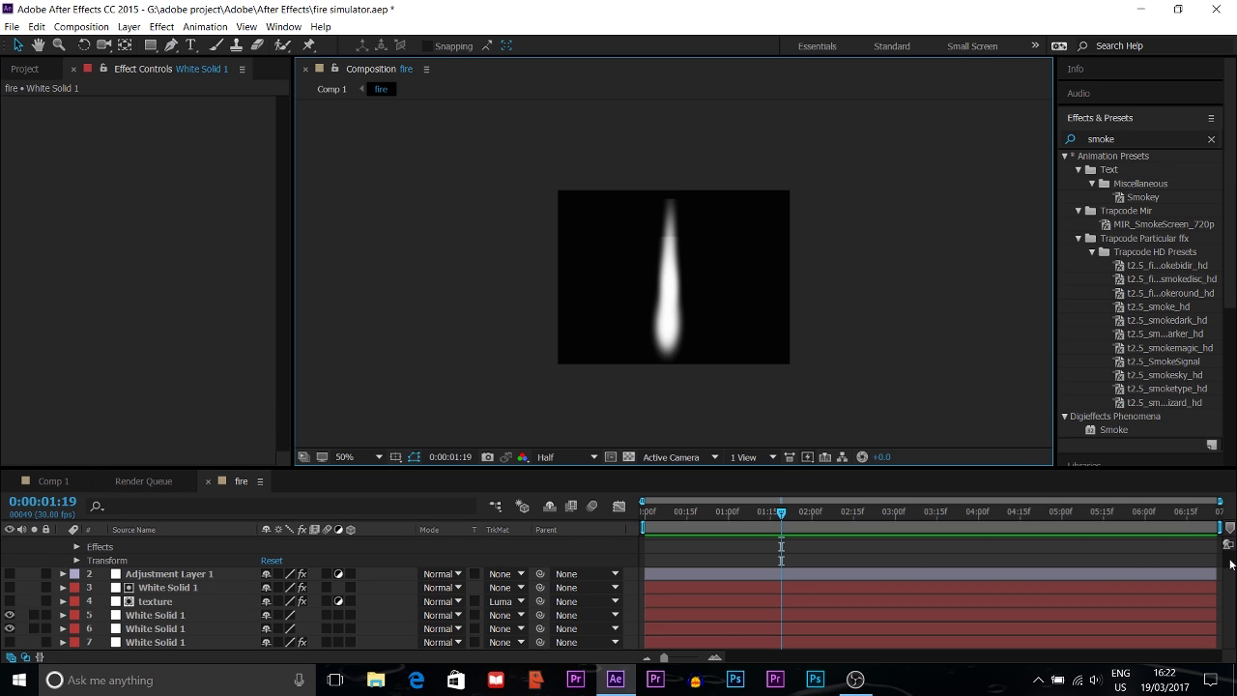
{"action": "left_click", "coordinate": [10, 642]}
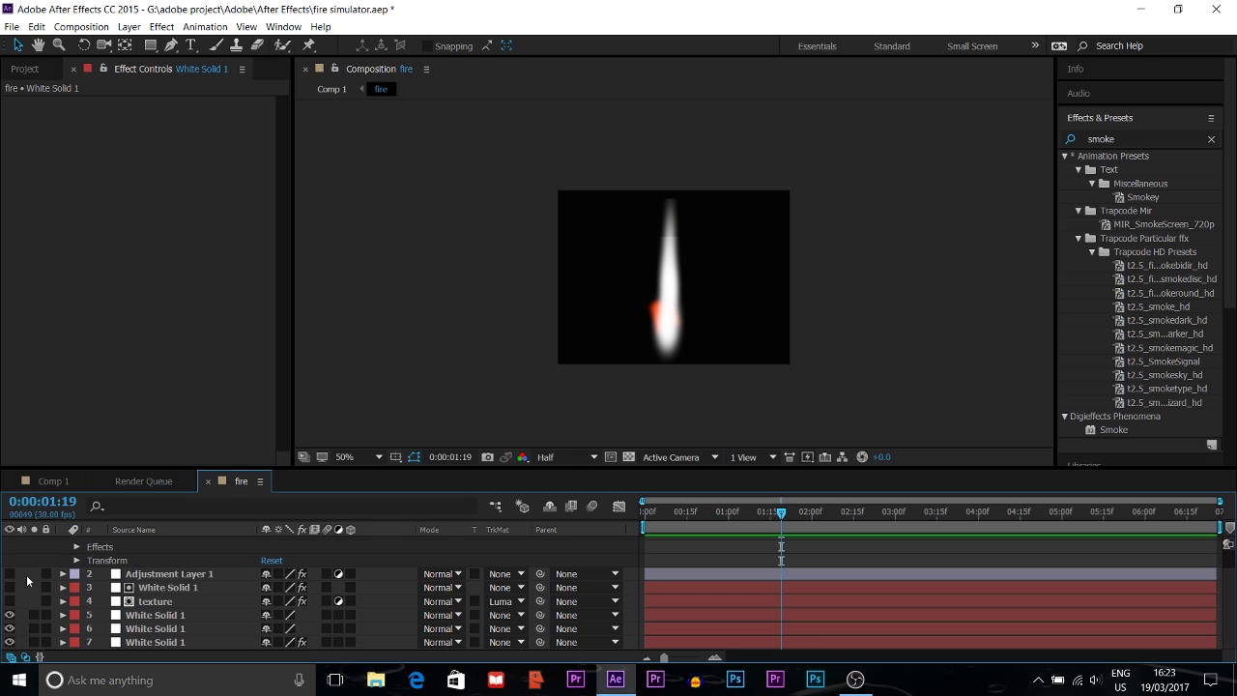
Select the texture layer and search the effects for "fracta".
{"action": "left_click", "coordinate": [147, 603]}
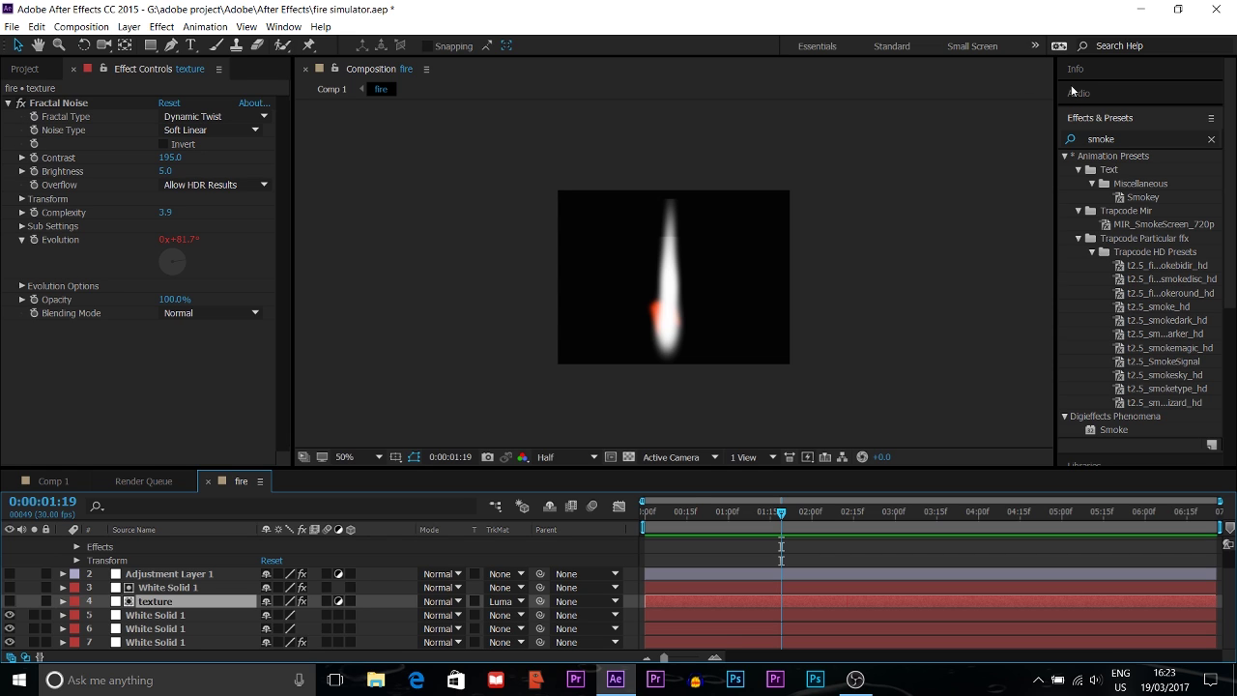
{"action": "left_click", "coordinate": [1125, 139]}
{"action": "key", "text": "BackSpace"}
{"action": "key", "text": "BackSpace"}
{"action": "key", "text": "BackSpace"}
{"action": "key", "text": "BackSpace"}
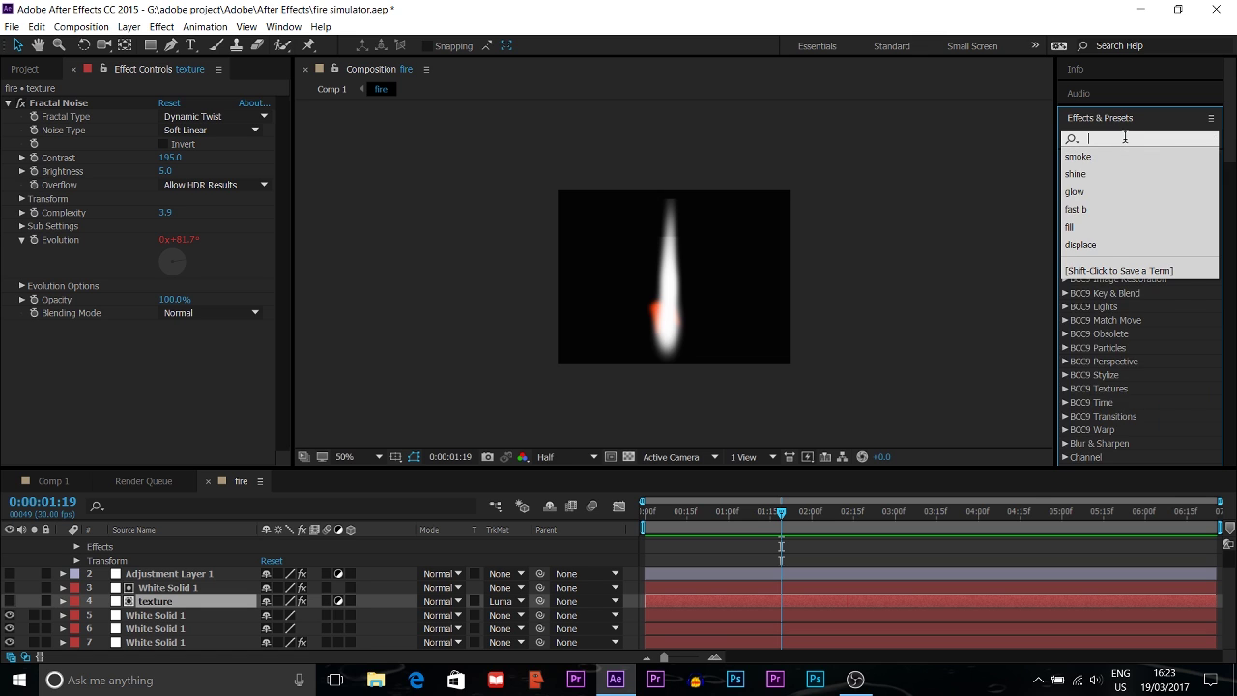
{"action": "type", "text": "fracta"}
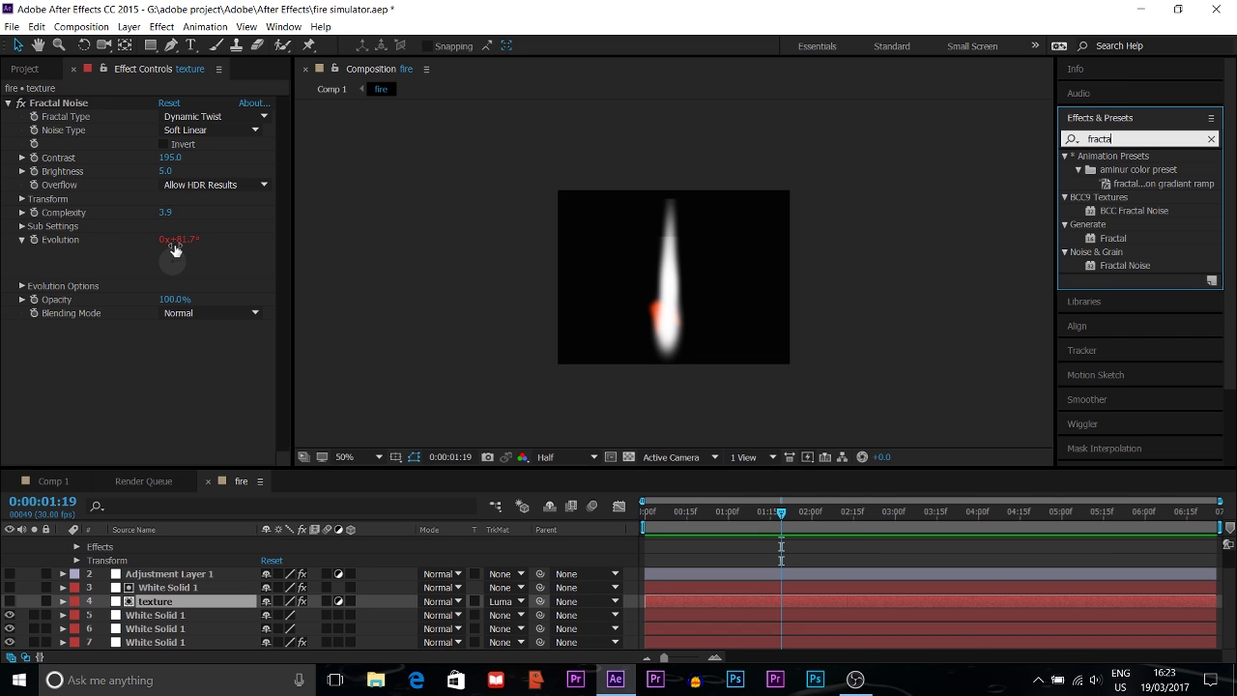
Set the expression for the texture layer's Fractal Noise Evolution to time*150 and play the preview.
{"action": "left_click", "coordinate": [35, 240], "text": "alt"}
{"action": "left_click", "coordinate": [34, 241], "text": "alt"}
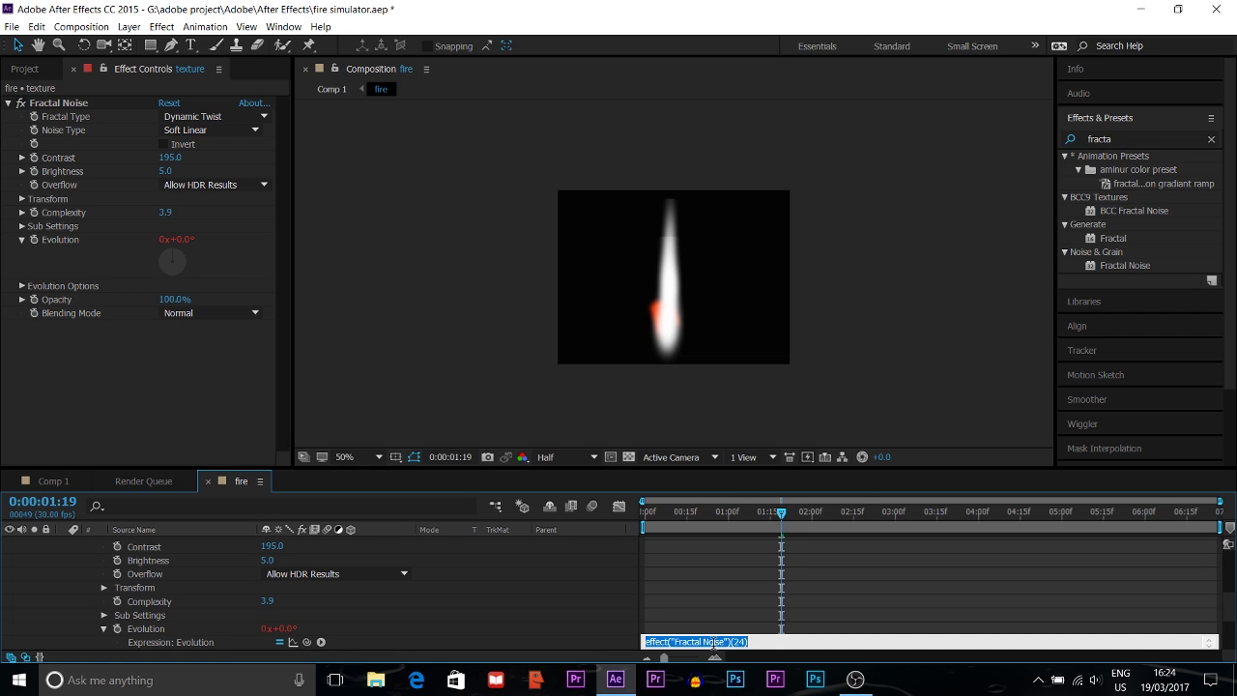
{"action": "type", "text": "time*150"}
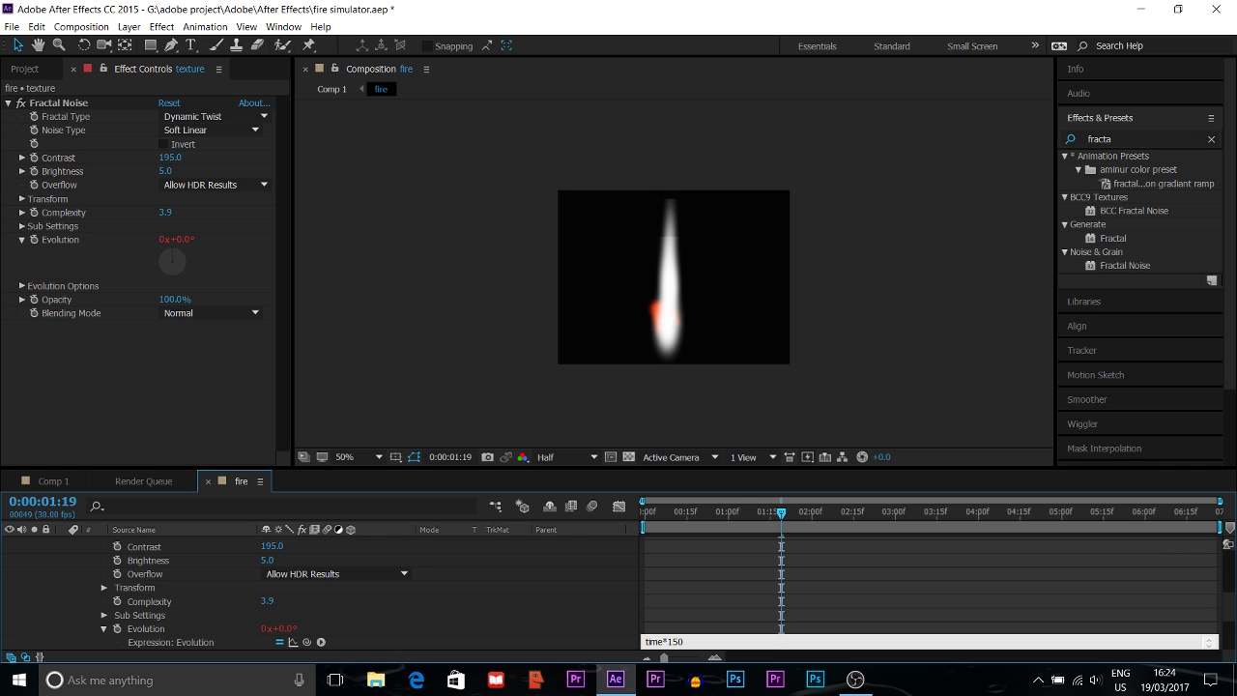
{"action": "key", "text": "ctrl+a"}
{"action": "left_click", "coordinate": [450, 393]}
{"action": "key", "text": "space"}
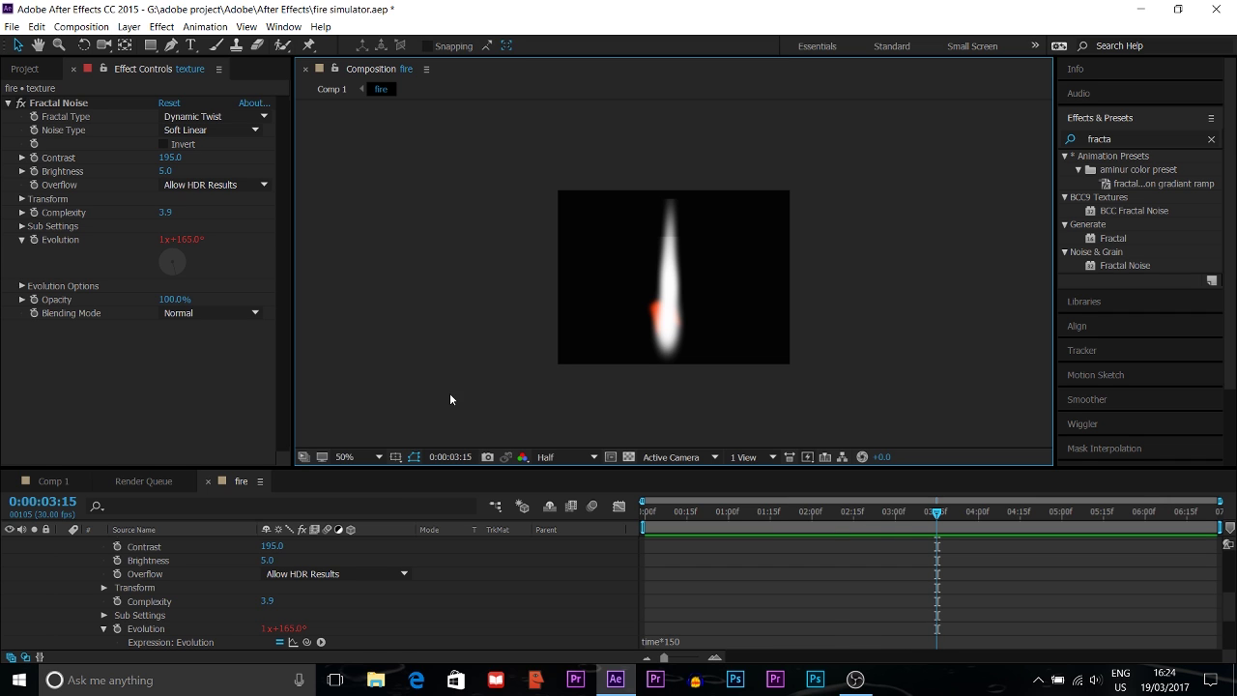
{"action": "key", "text": "space"}
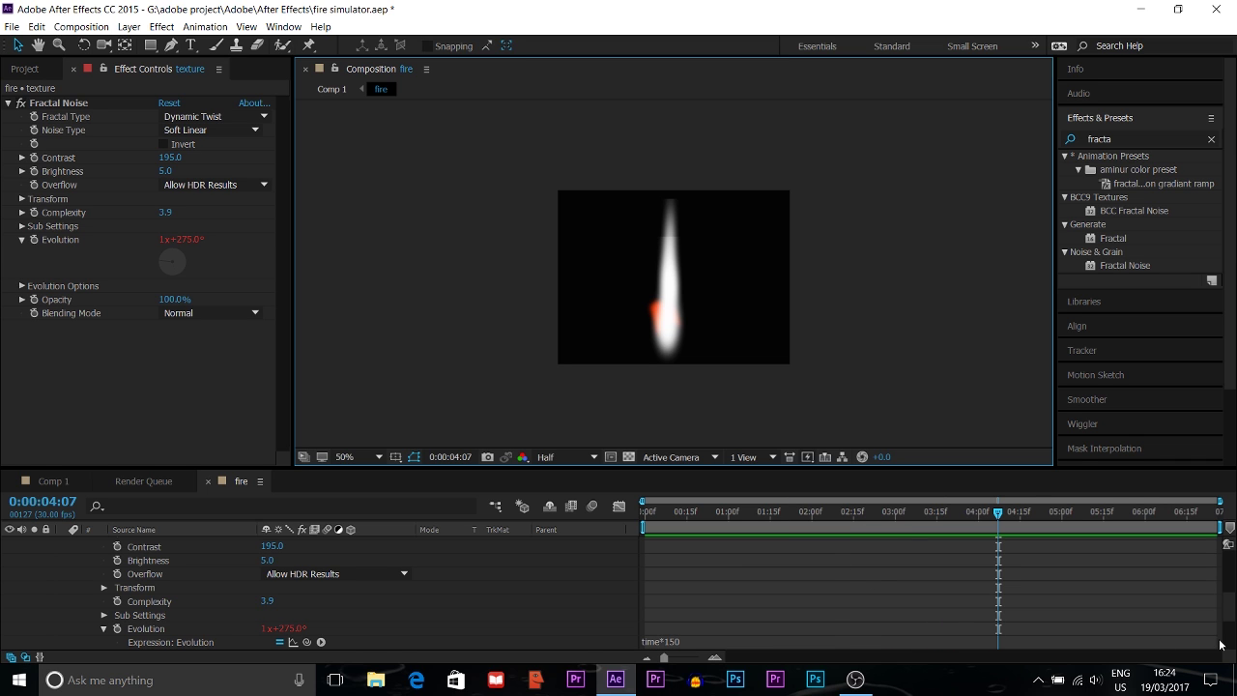
Show the texture layer and play back its animated fractal noise over the flame shape.
{"action": "left_click_drag", "start_coordinate": [1233, 607], "coordinate": [1231, 587]}
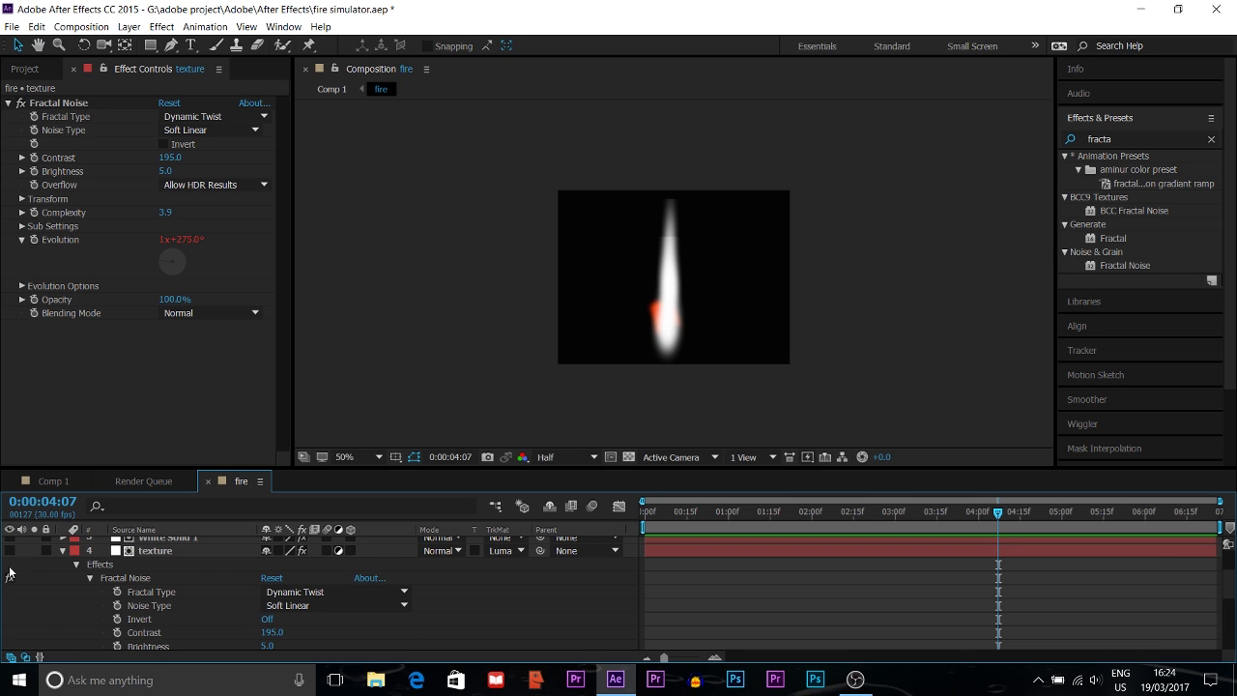
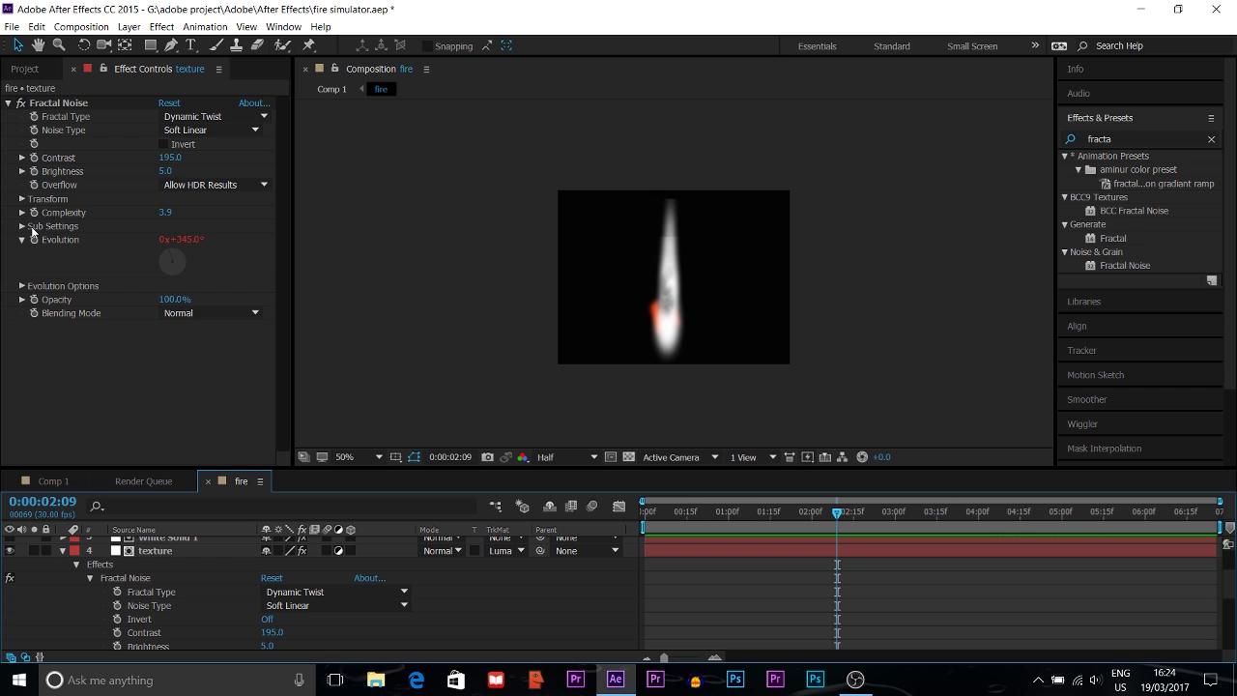
{"action": "key", "text": "space"}
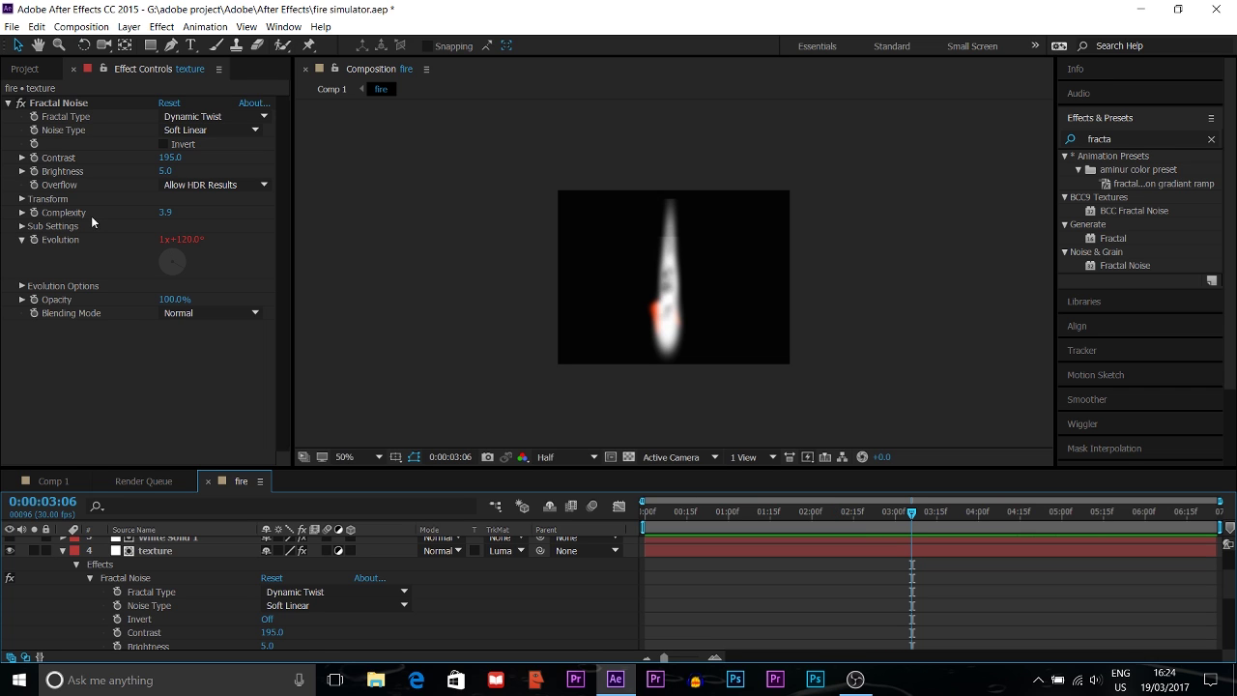
{"action": "key", "text": "space"}
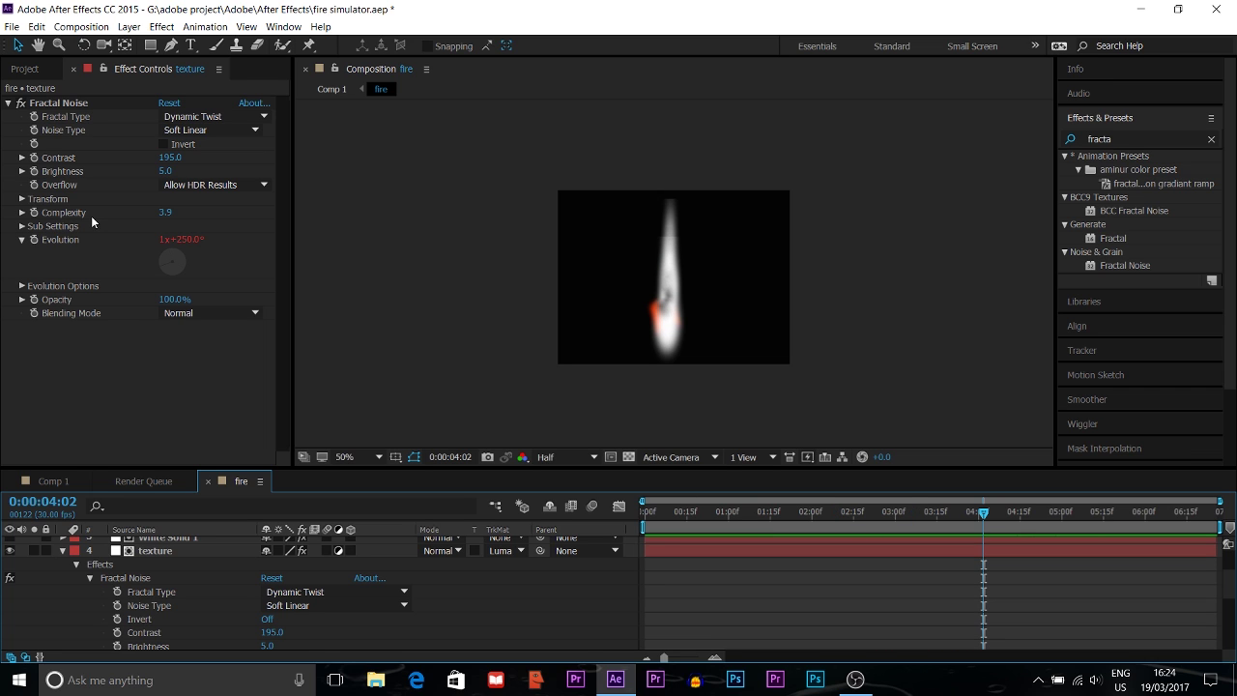
{"action": "key", "text": "space"}
{"action": "key", "text": "space"}
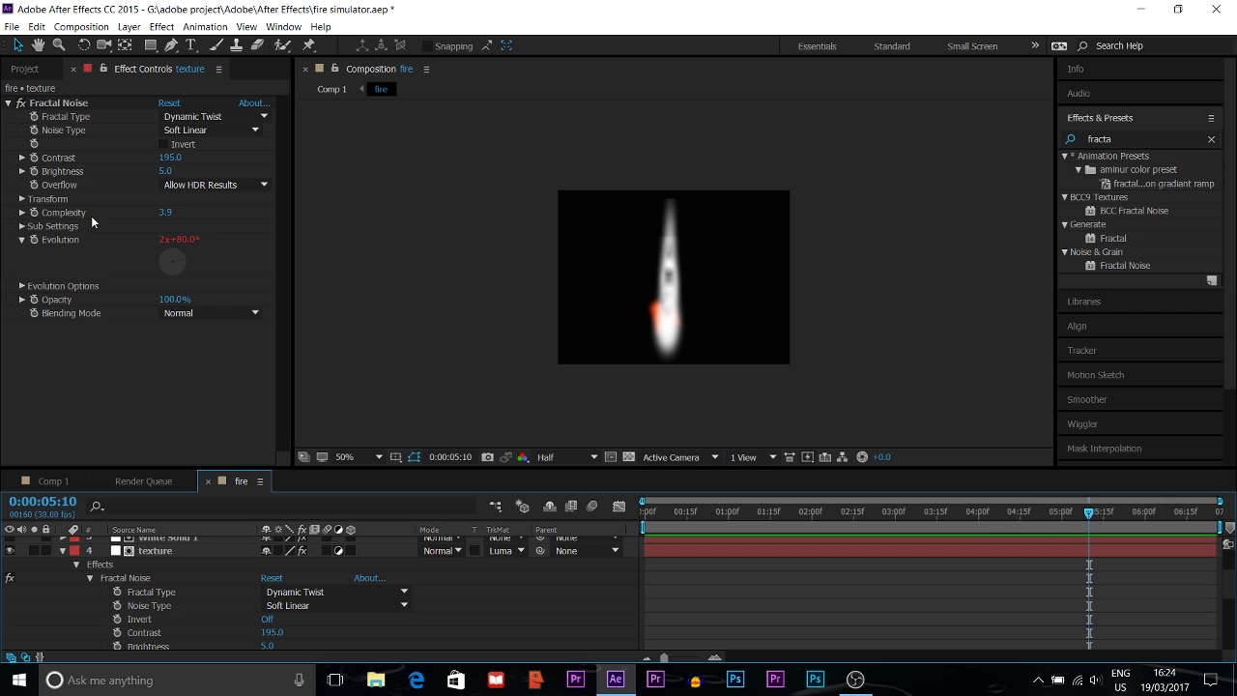
Expand the texture layer's Fractal Noise Sub Settings and make White Solid 1 on layer 3 visible.
{"action": "left_click", "coordinate": [22, 226]}
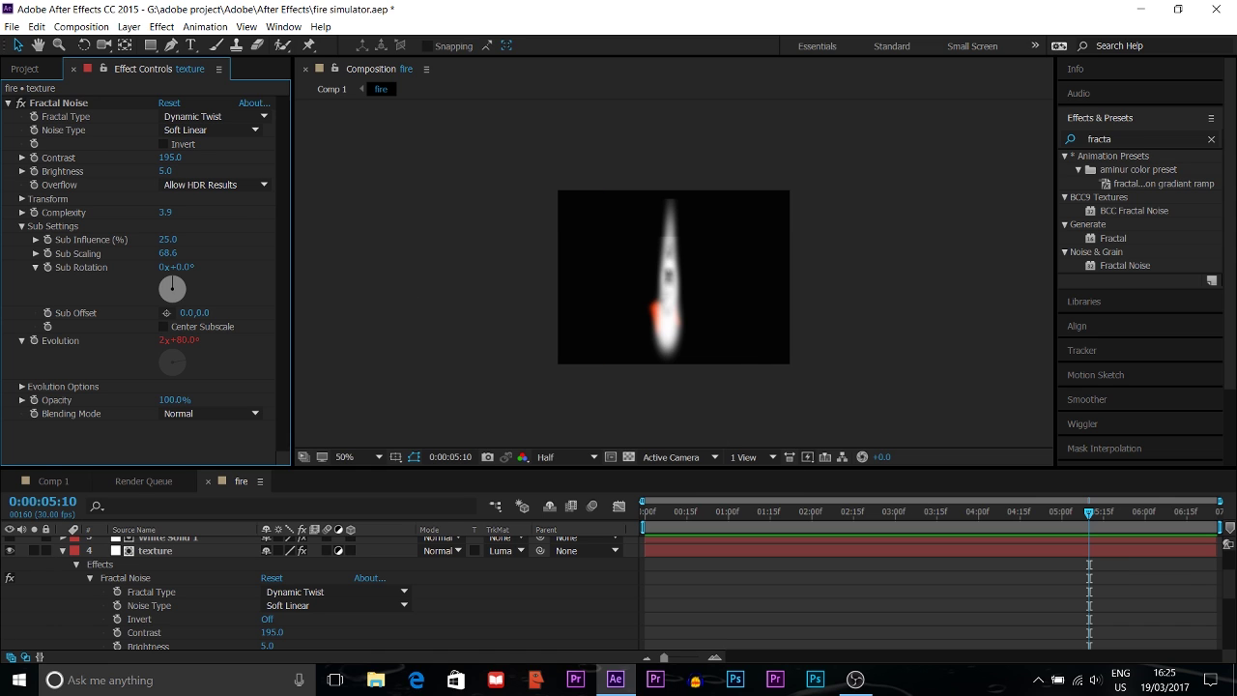
{"action": "left_click", "coordinate": [1230, 589]}
{"action": "left_click_drag", "start_coordinate": [1231, 589], "coordinate": [1230, 584]}
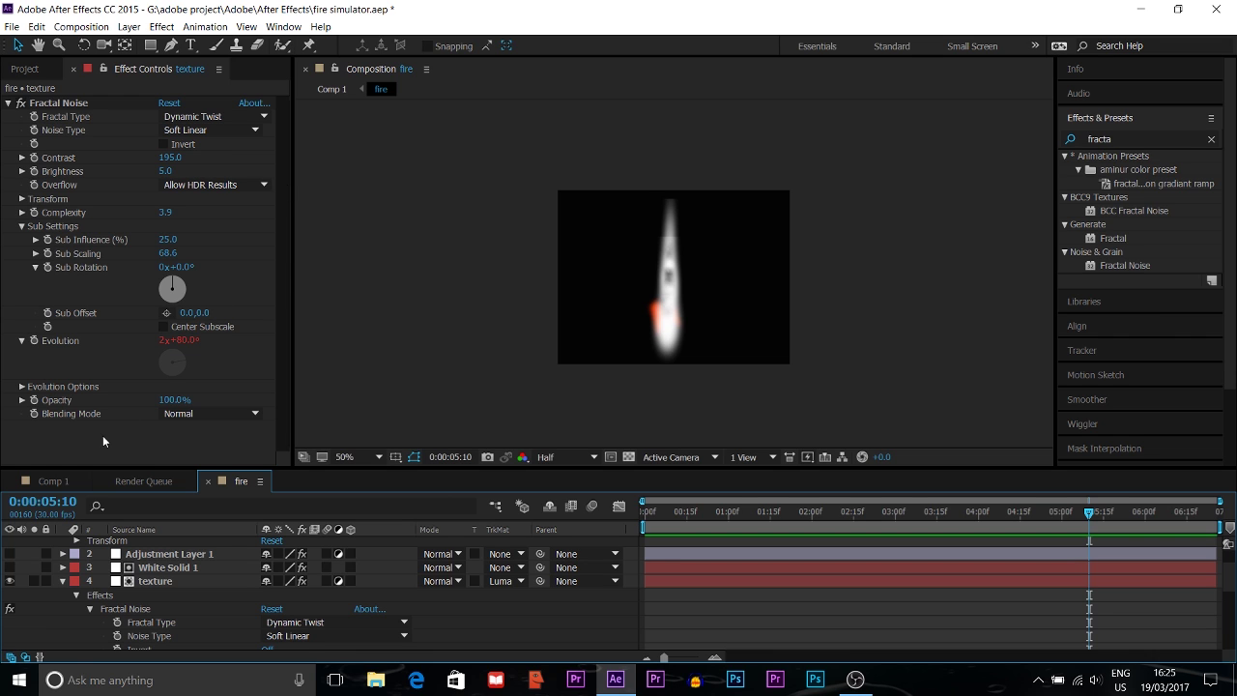
{"action": "left_click", "coordinate": [150, 572]}
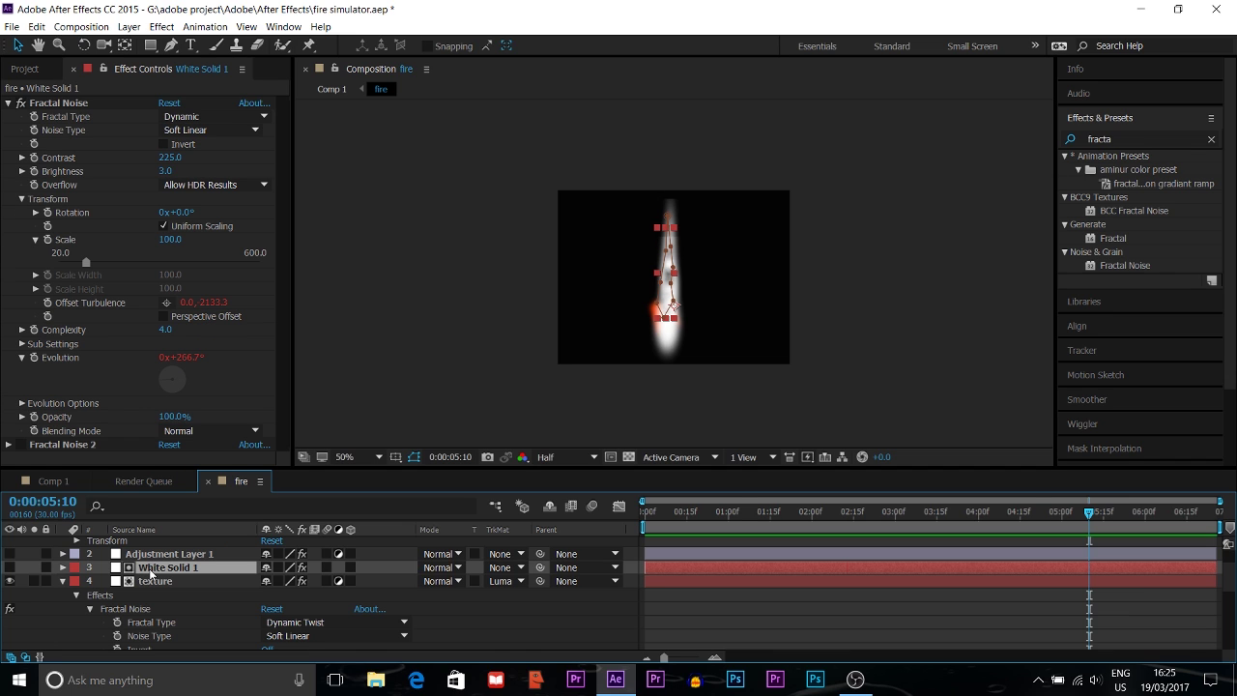
{"action": "left_click", "coordinate": [11, 569]}
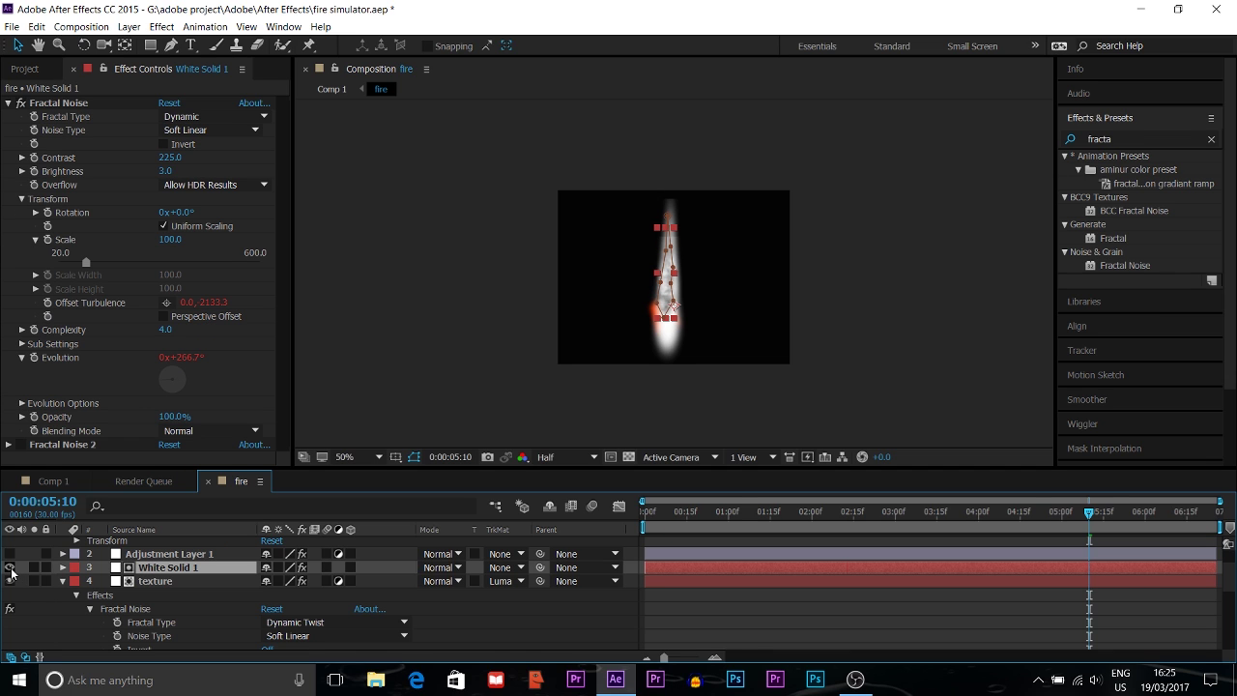
Rename the White Solid 1 layer above the texture layer as texture 2.
{"action": "right_click", "coordinate": [180, 571]}
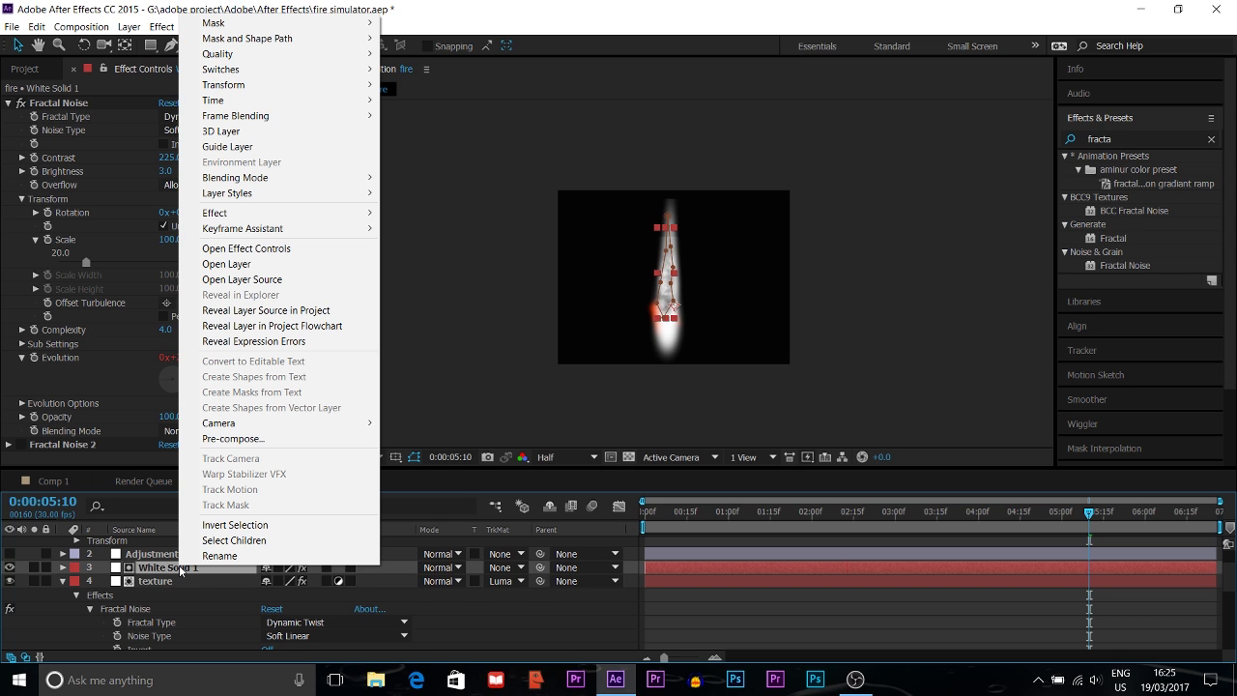
{"action": "left_click", "coordinate": [225, 556]}
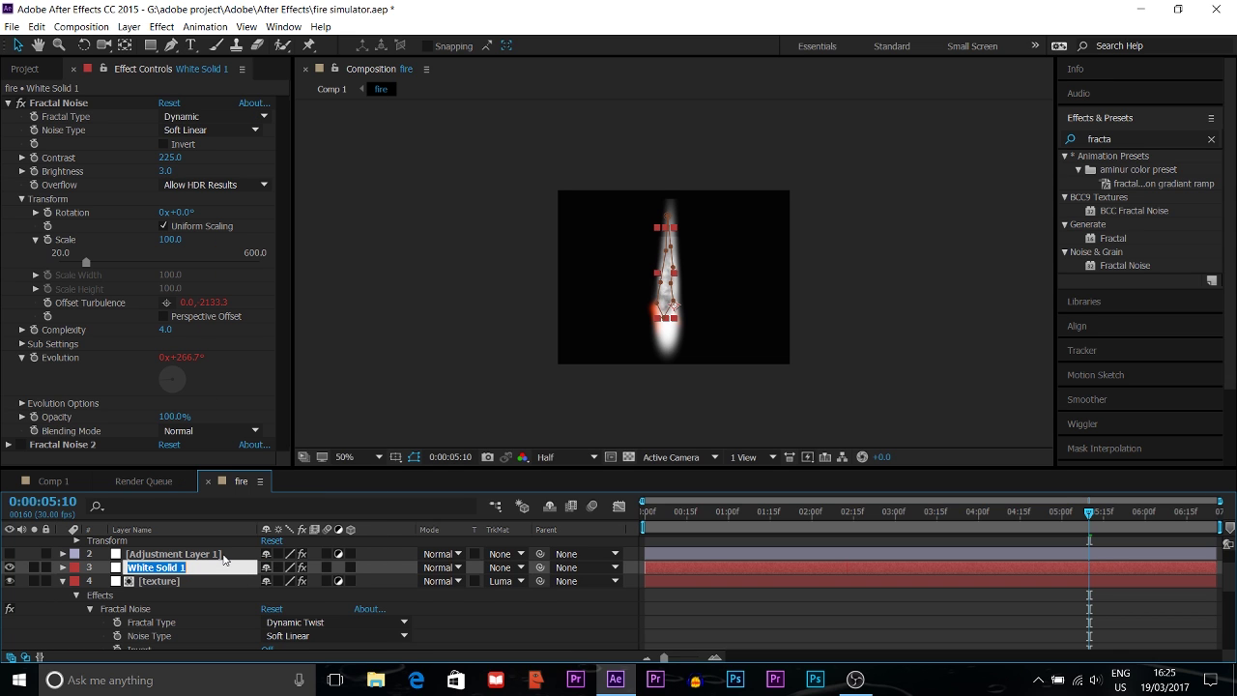
{"action": "type", "text": "texture 1"}
{"action": "key", "text": "BackSpace"}
{"action": "type", "text": "2"}
{"action": "key", "text": "Return"}
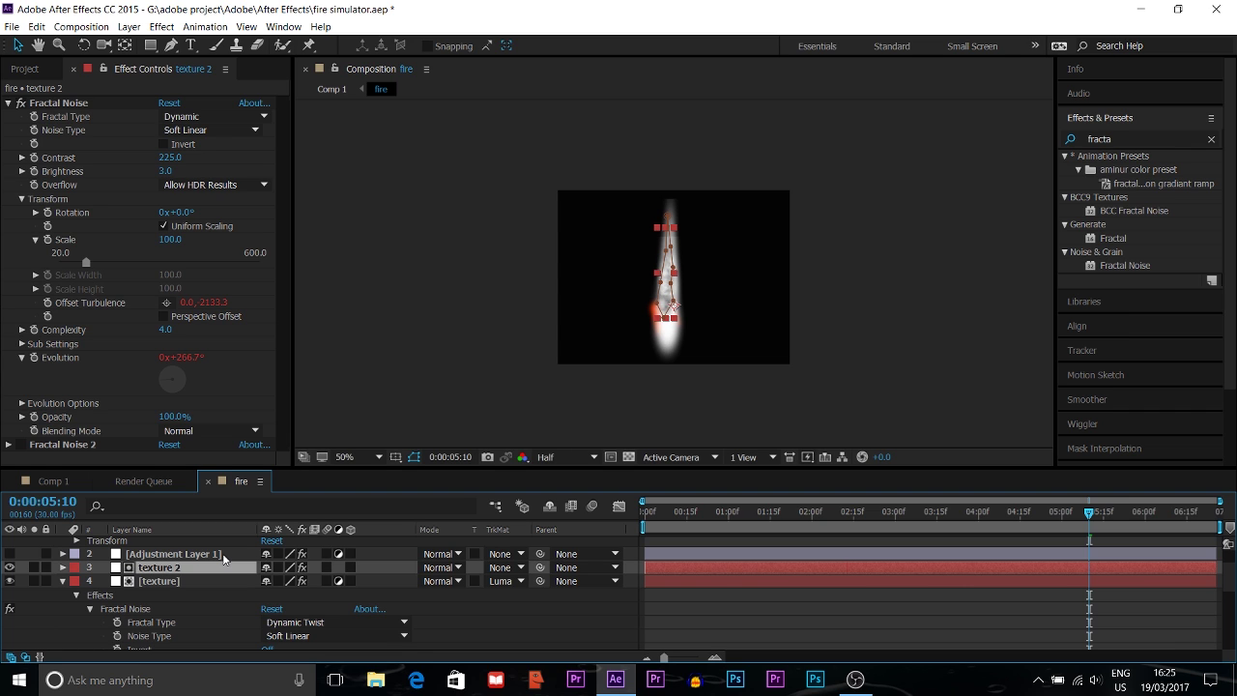
Compare the Fractal Noise settings of the texture and texture 2 layers and play the preview.
{"action": "left_click", "coordinate": [166, 584]}
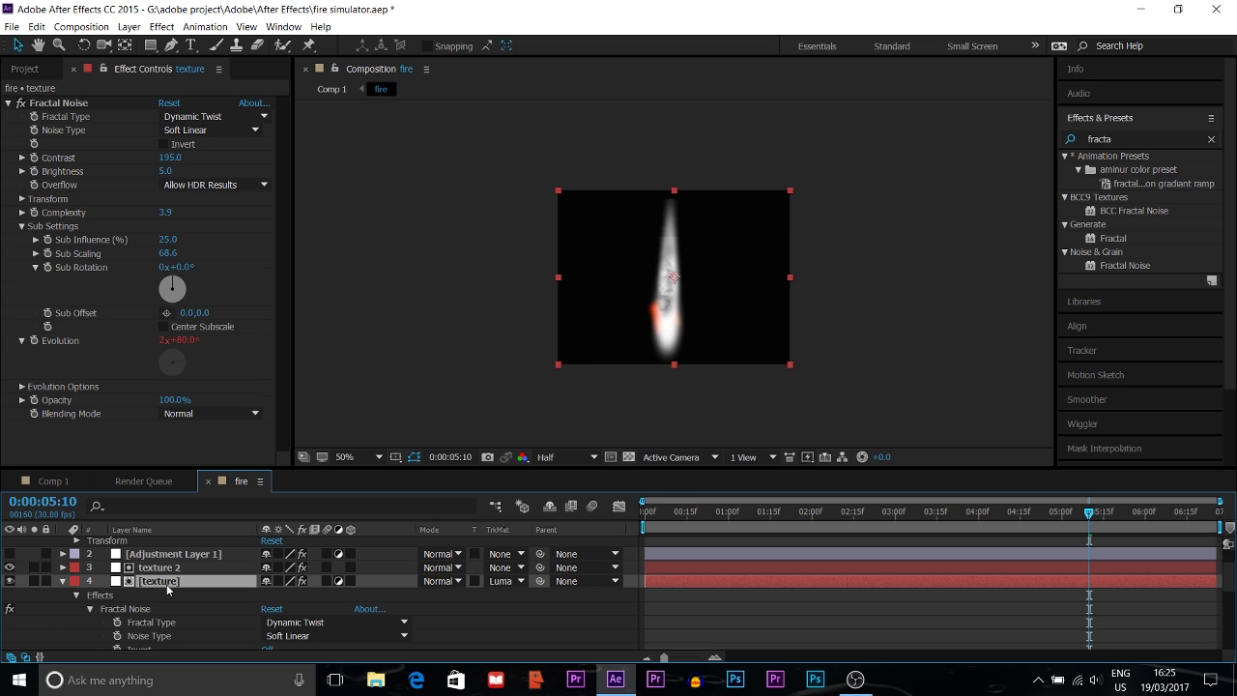
{"action": "left_click", "coordinate": [164, 568]}
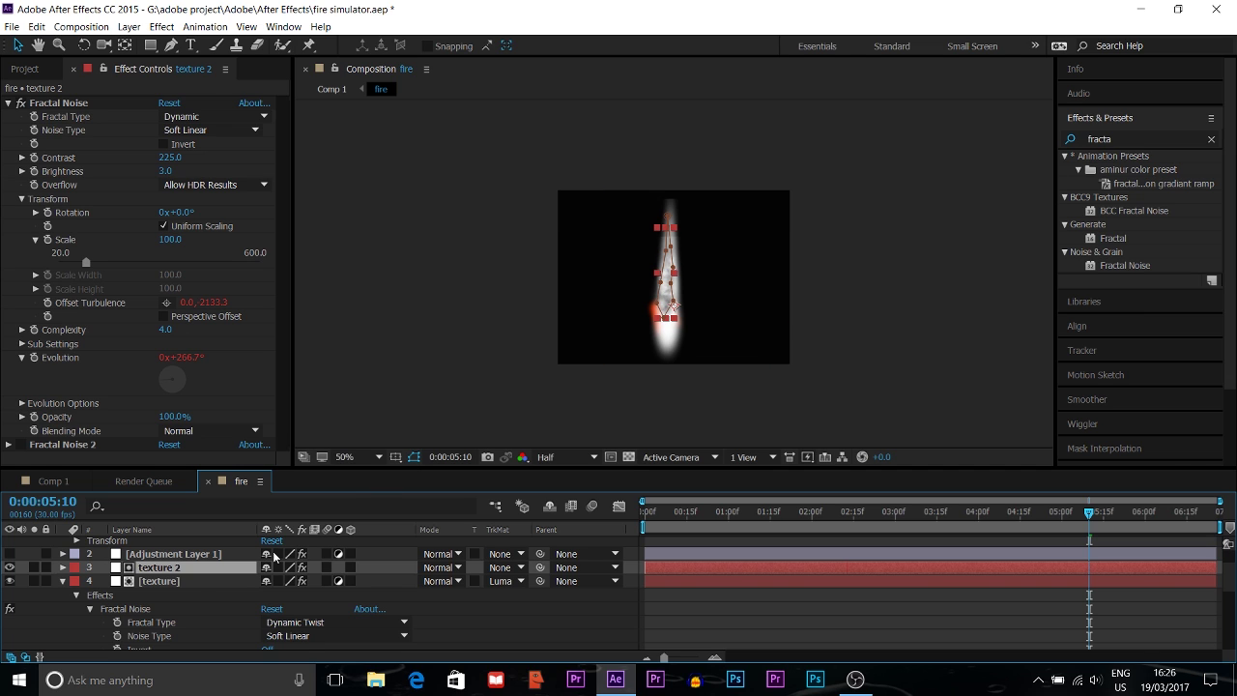
{"action": "left_click", "coordinate": [143, 583]}
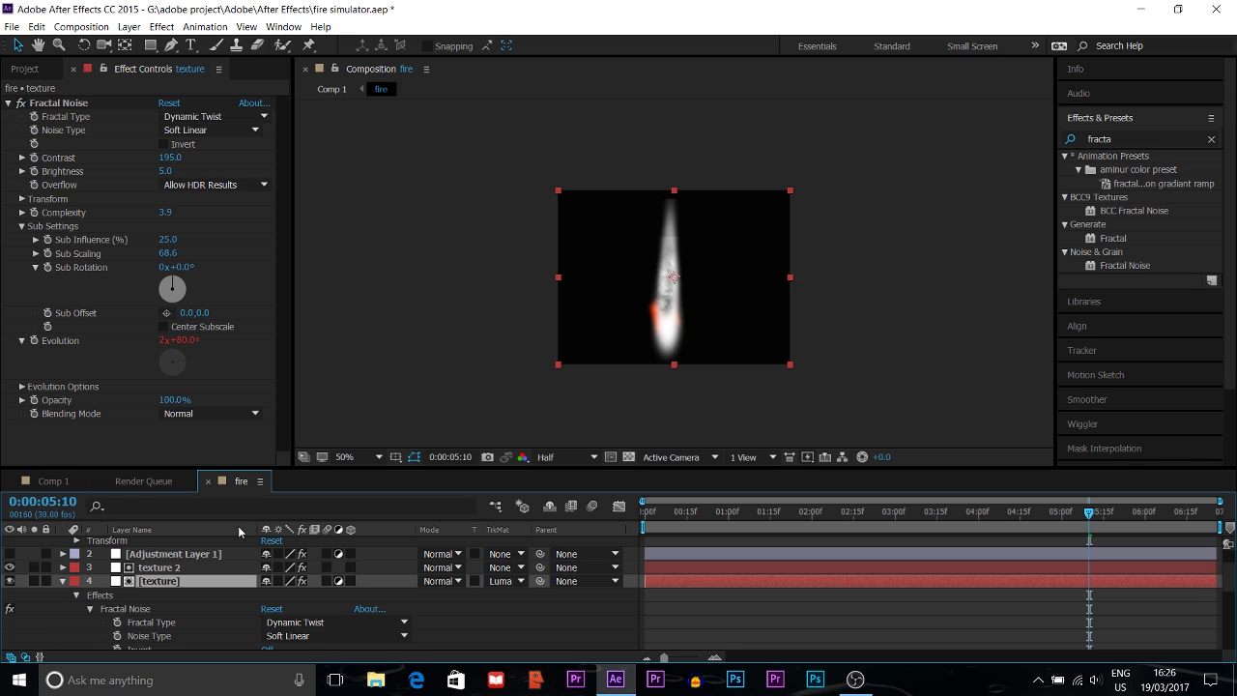
{"action": "left_click", "coordinate": [159, 567]}
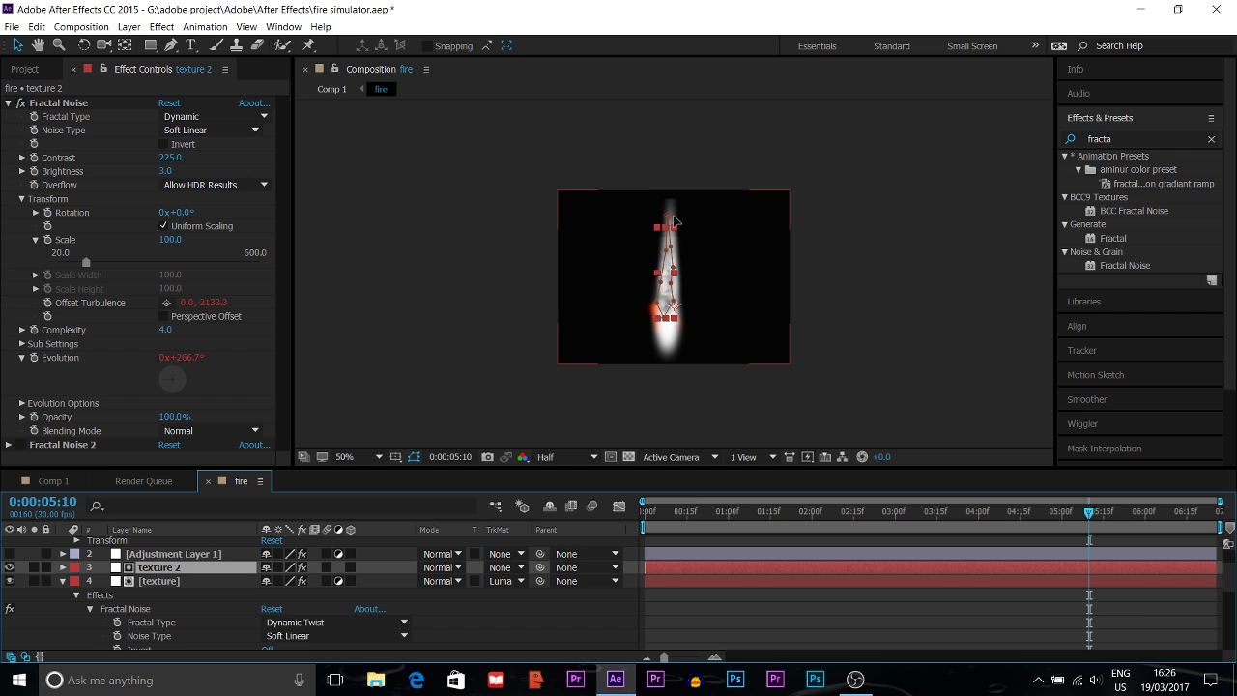
{"action": "key", "text": "space"}
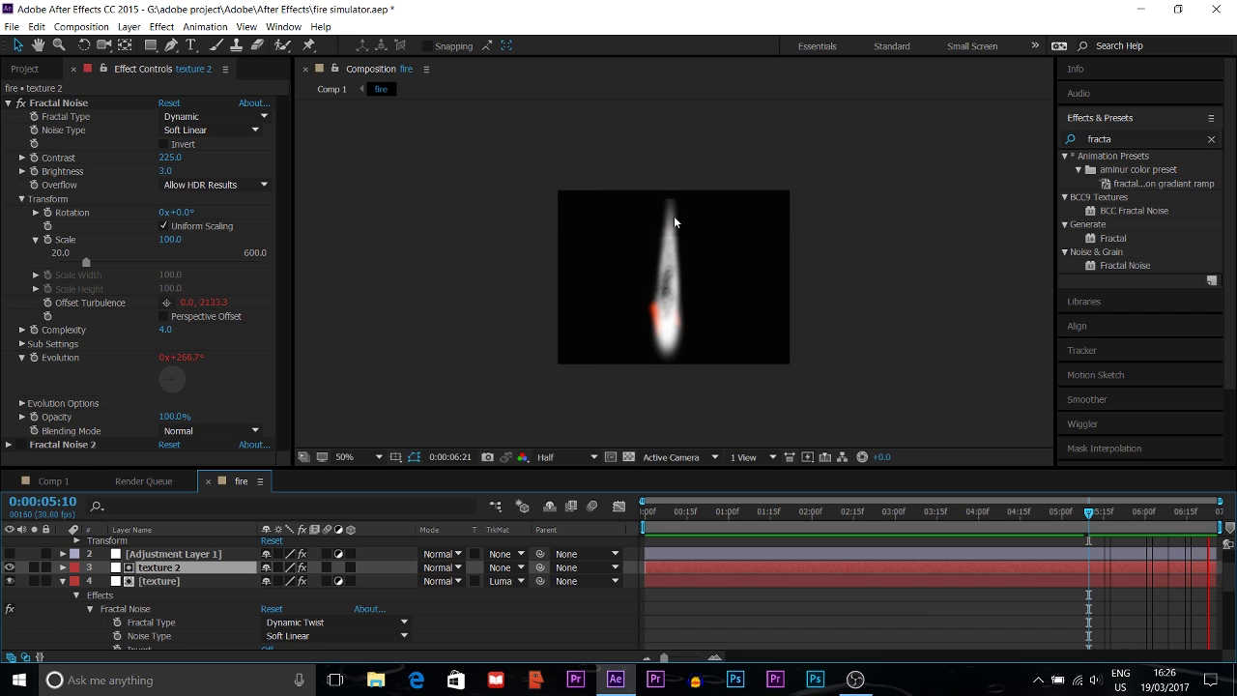
{"action": "key", "text": "space"}
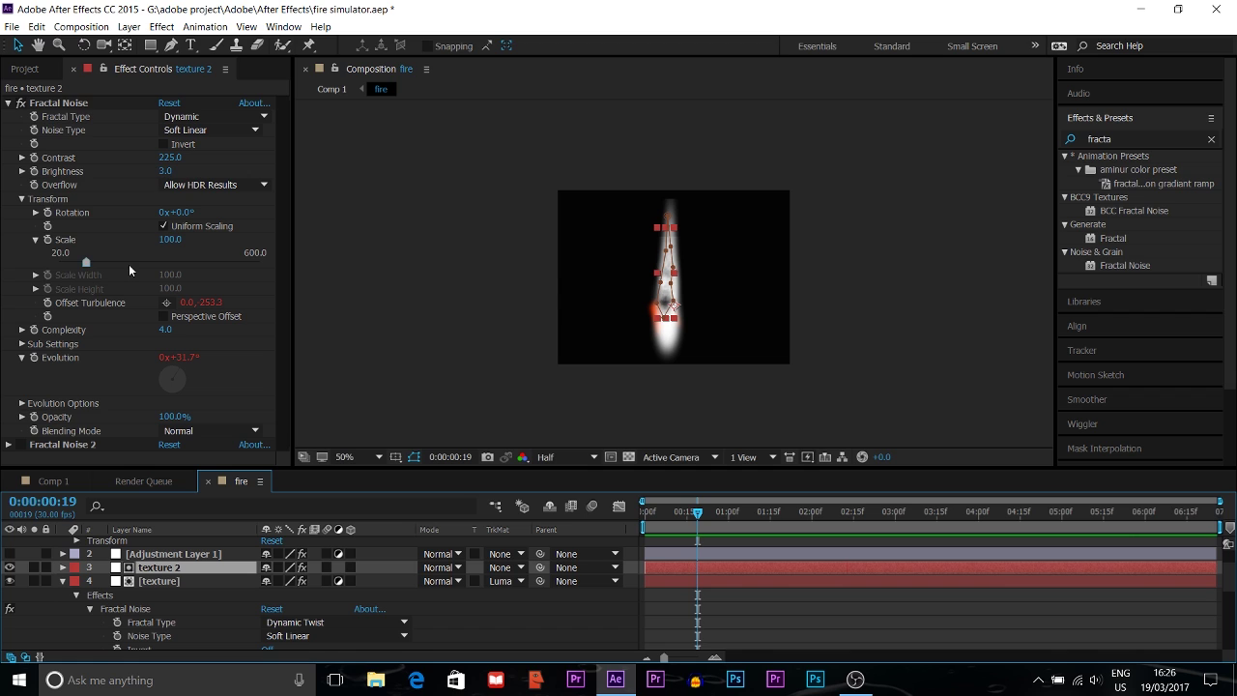
Try to replace the Offset Turbulence expression of texture 2's Fractal Noise with a new one beginning with 0,-.
{"action": "left_click", "coordinate": [49, 302]}
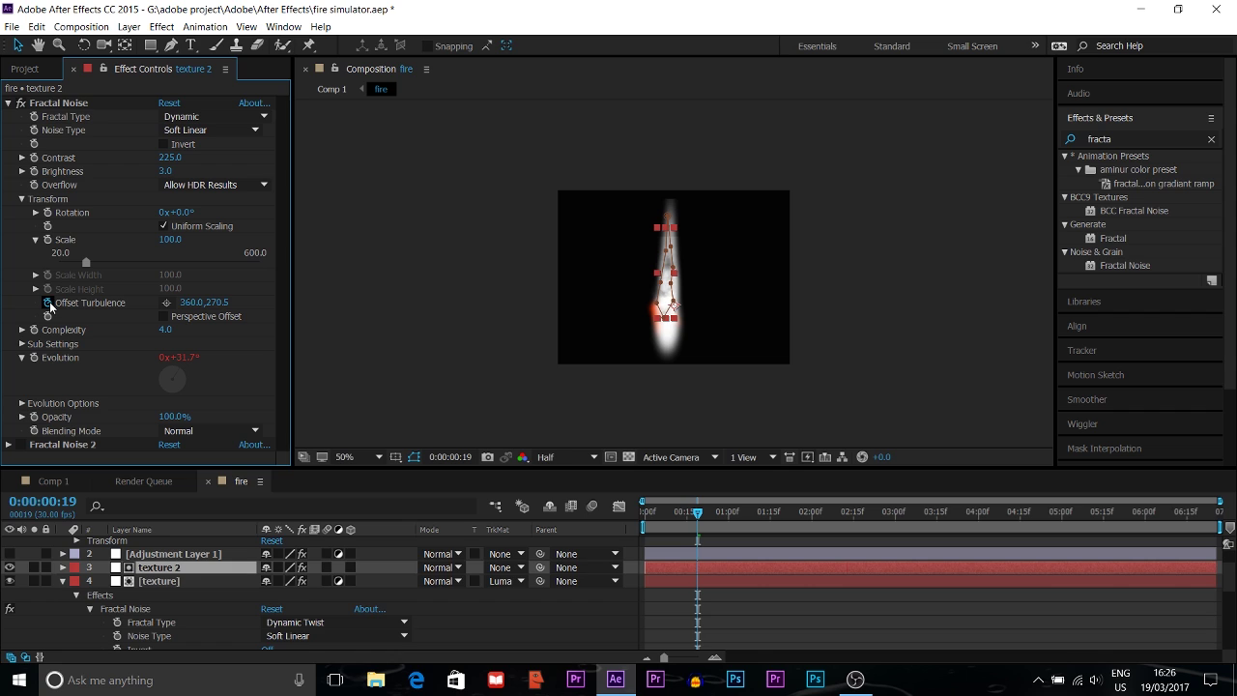
{"action": "left_click", "coordinate": [49, 302], "text": "alt"}
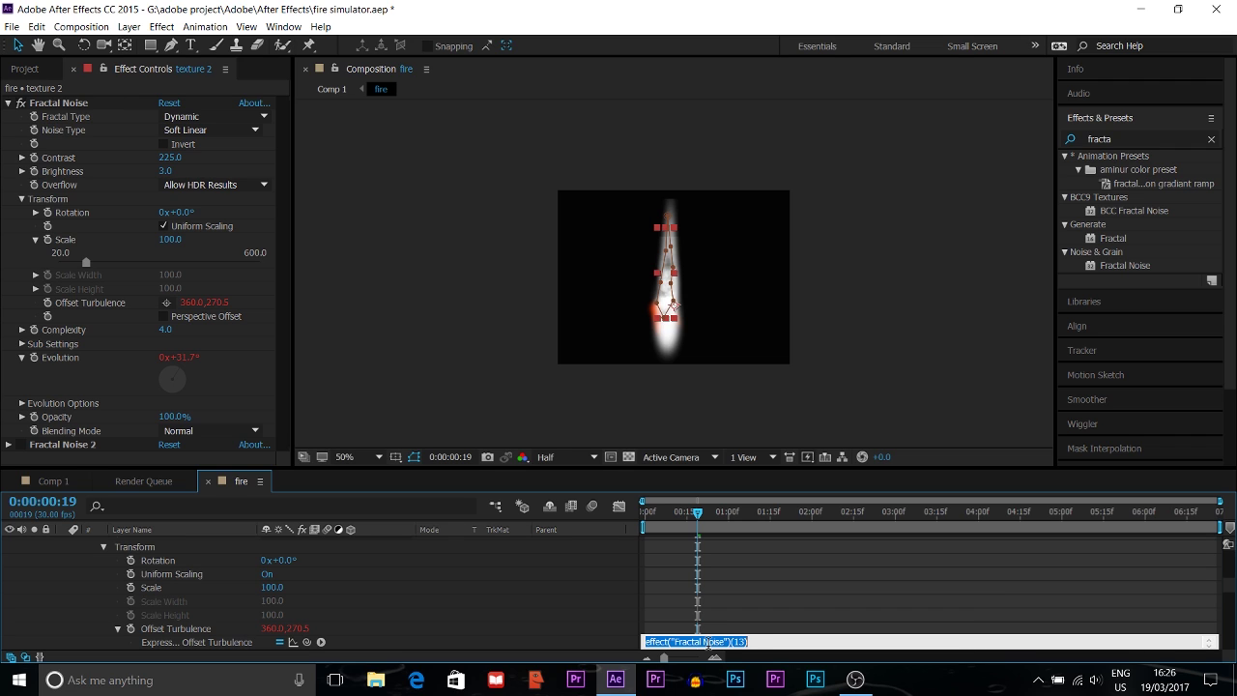
{"action": "type", "text": "0"}
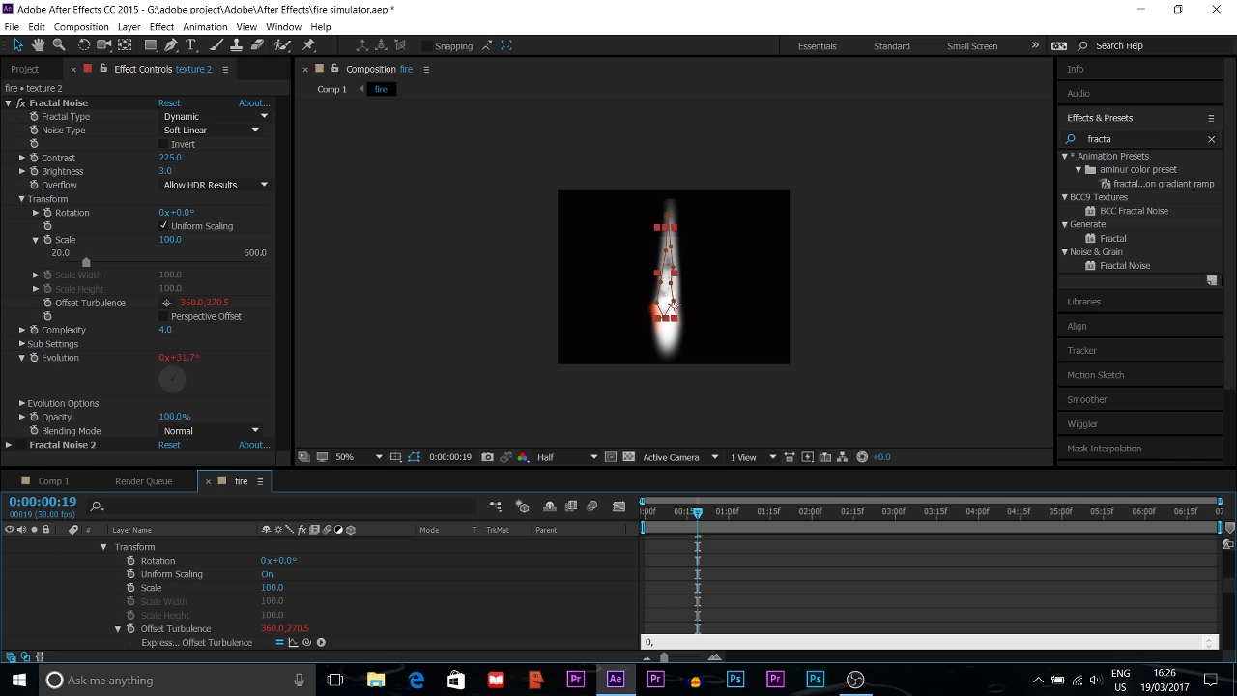
{"action": "type", "text": ",-"}
Play back the flame to examine the Offset Turbulence motion of White Solid 1.
{"action": "left_click", "coordinate": [445, 357]}
{"action": "key", "text": "space"}
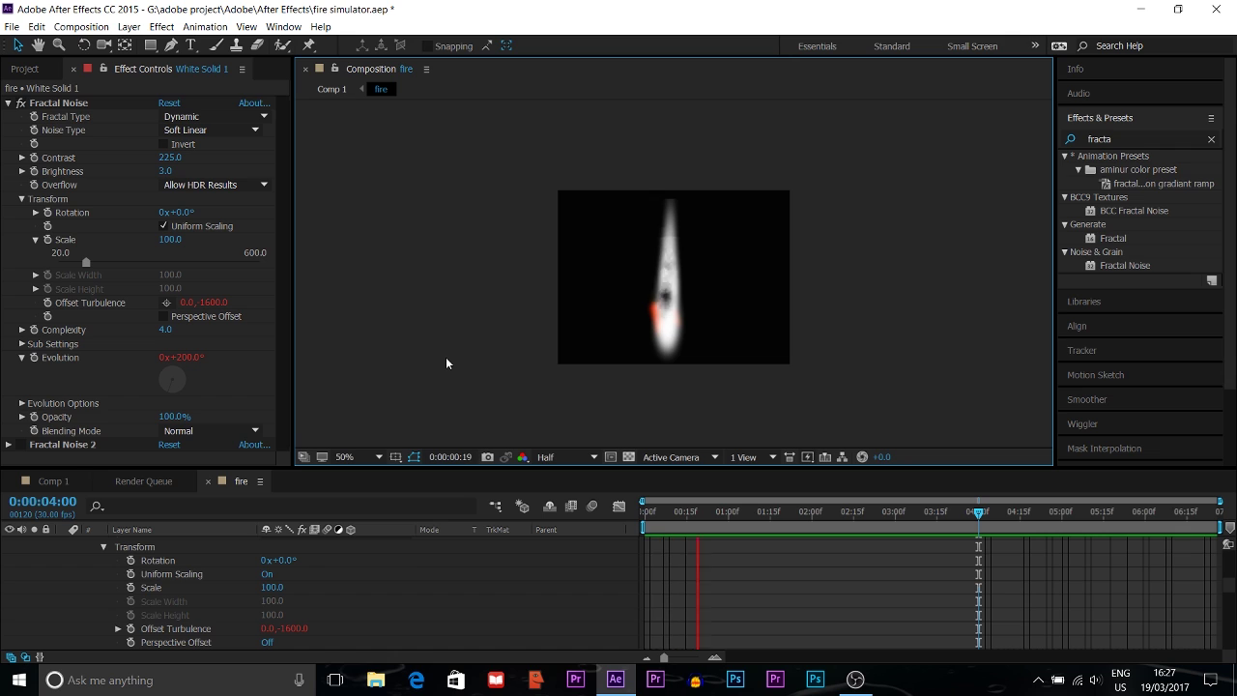
{"action": "key", "text": "space"}
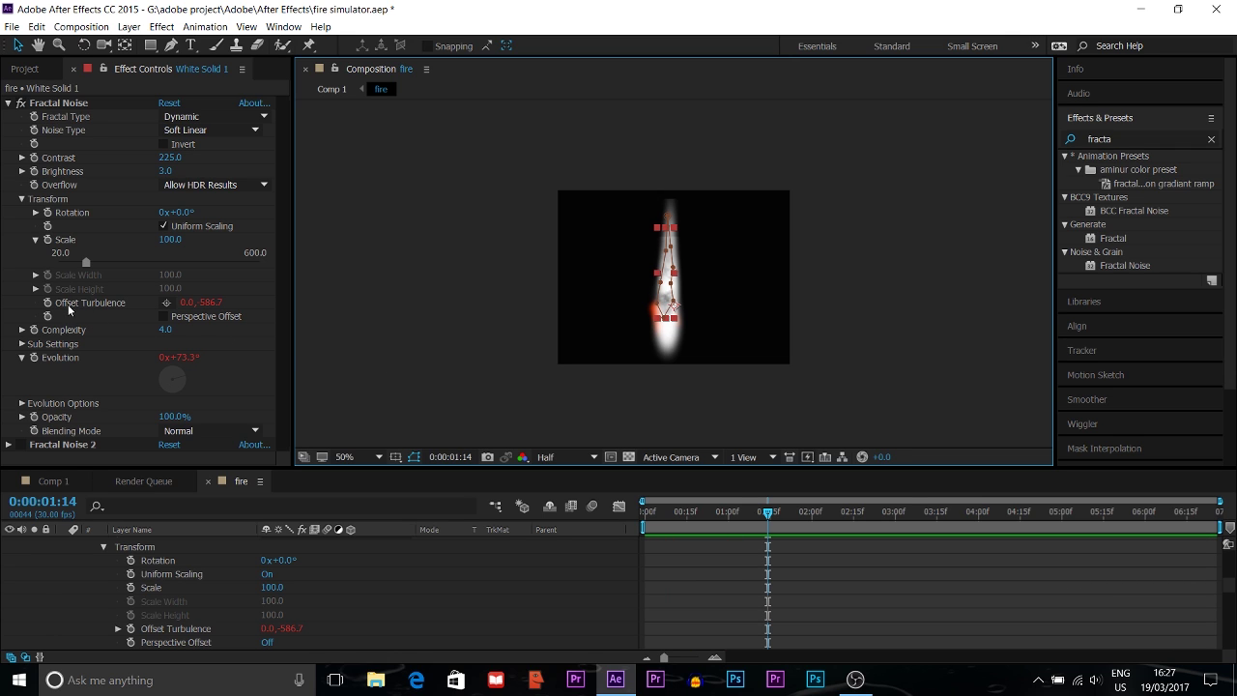
Keyframe White Solid 1's Offset Turbulence at 0:00:00:00, add a keyframe with a changed vertical offset at 0:00:06:23, and preview the animation.
{"action": "left_click", "coordinate": [762, 513]}
{"action": "key", "text": "Home"}
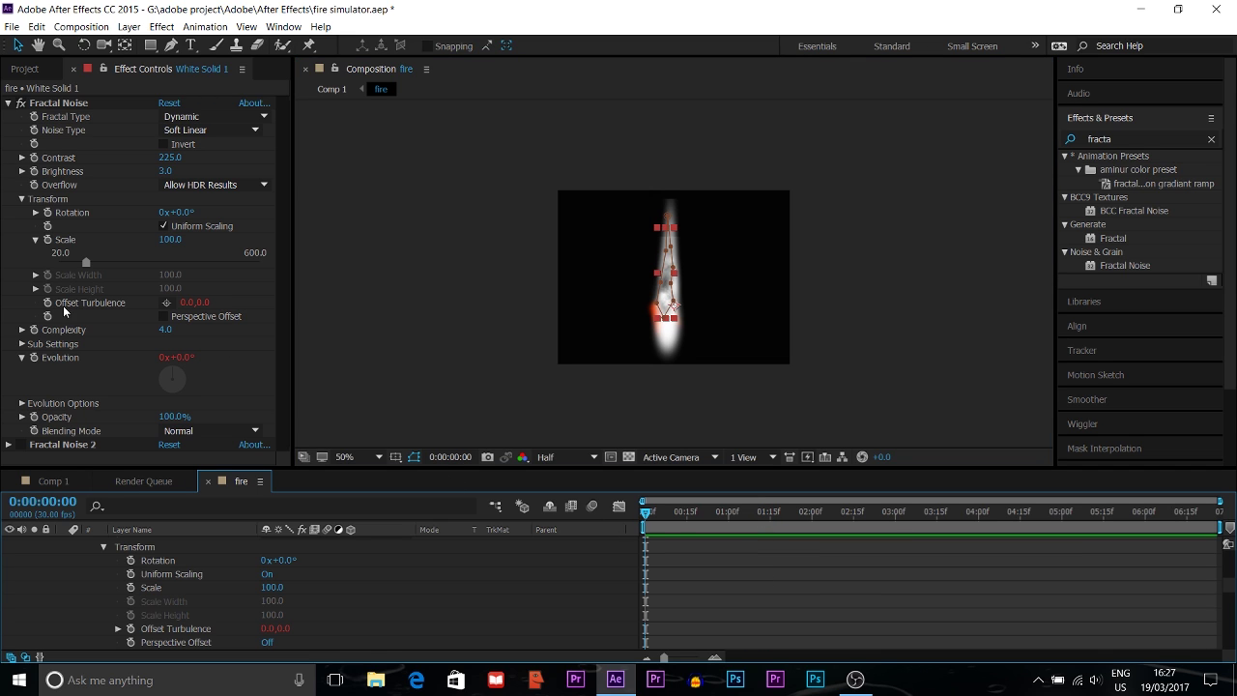
{"action": "left_click", "coordinate": [50, 302]}
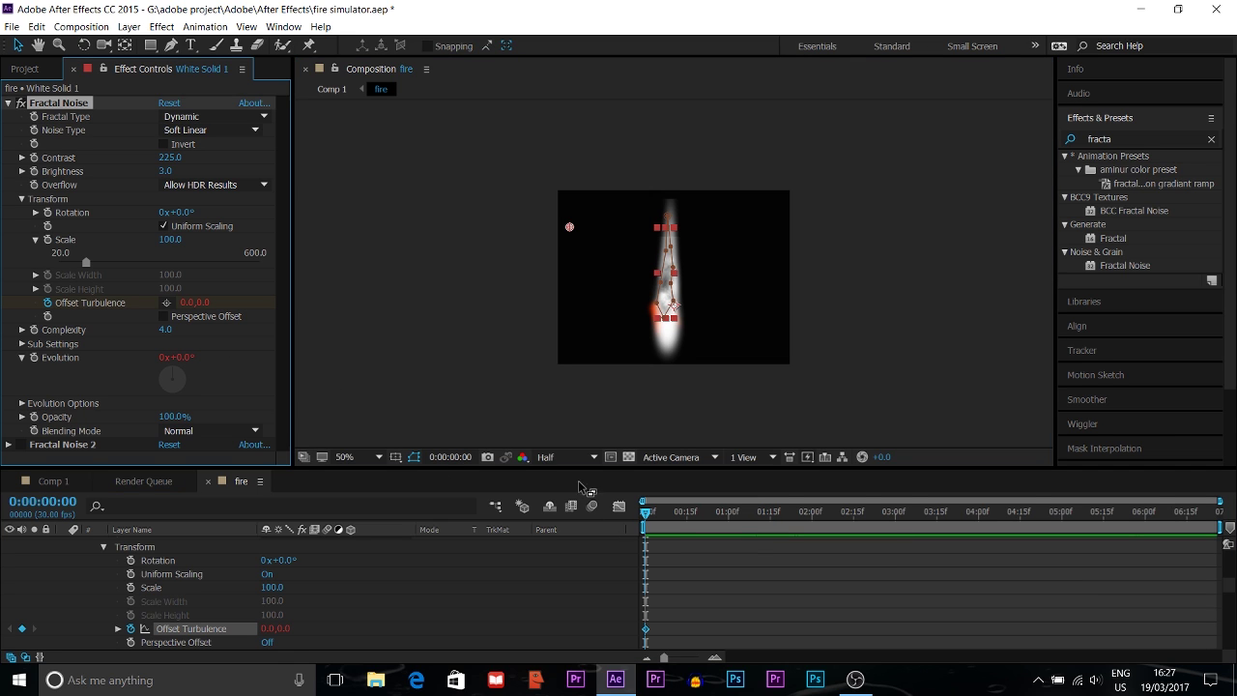
{"action": "left_click_drag", "start_coordinate": [648, 517], "coordinate": [1210, 513]}
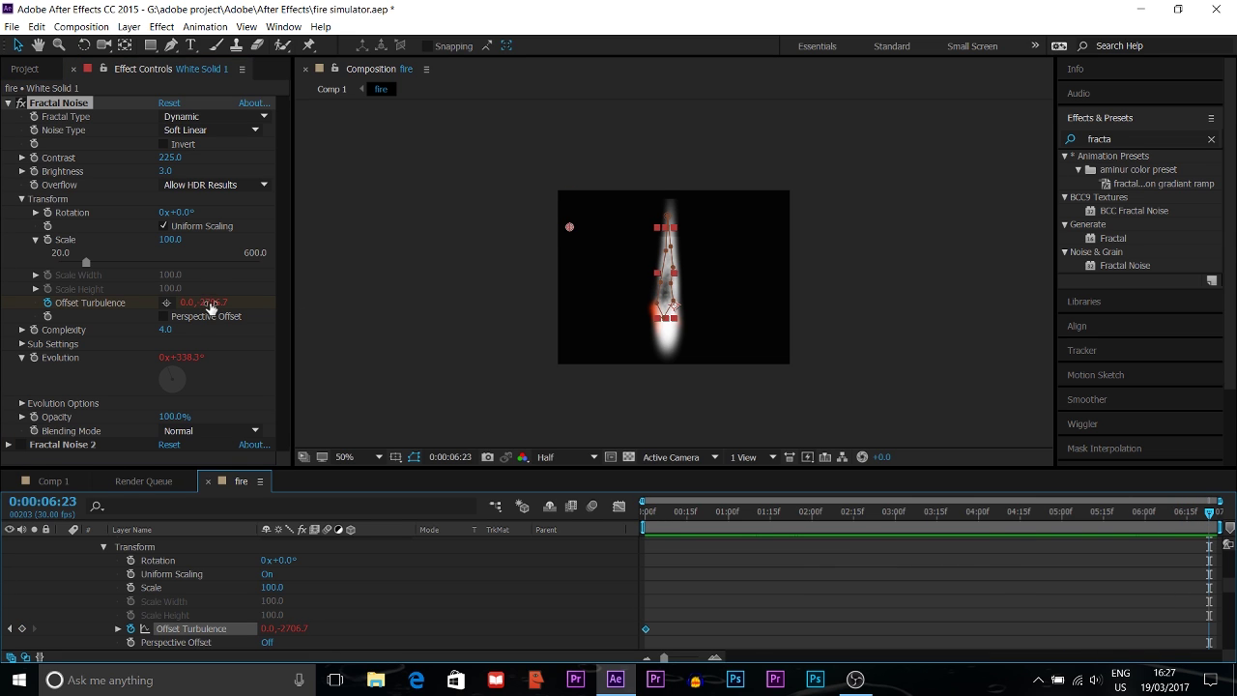
{"action": "mouse_move", "coordinate": [209, 309]}
{"action": "left_mouse_down"}
{"action": "mouse_move", "coordinate": [244, 301]}
{"action": "mouse_move", "coordinate": [198, 302]}
{"action": "left_mouse_up"}
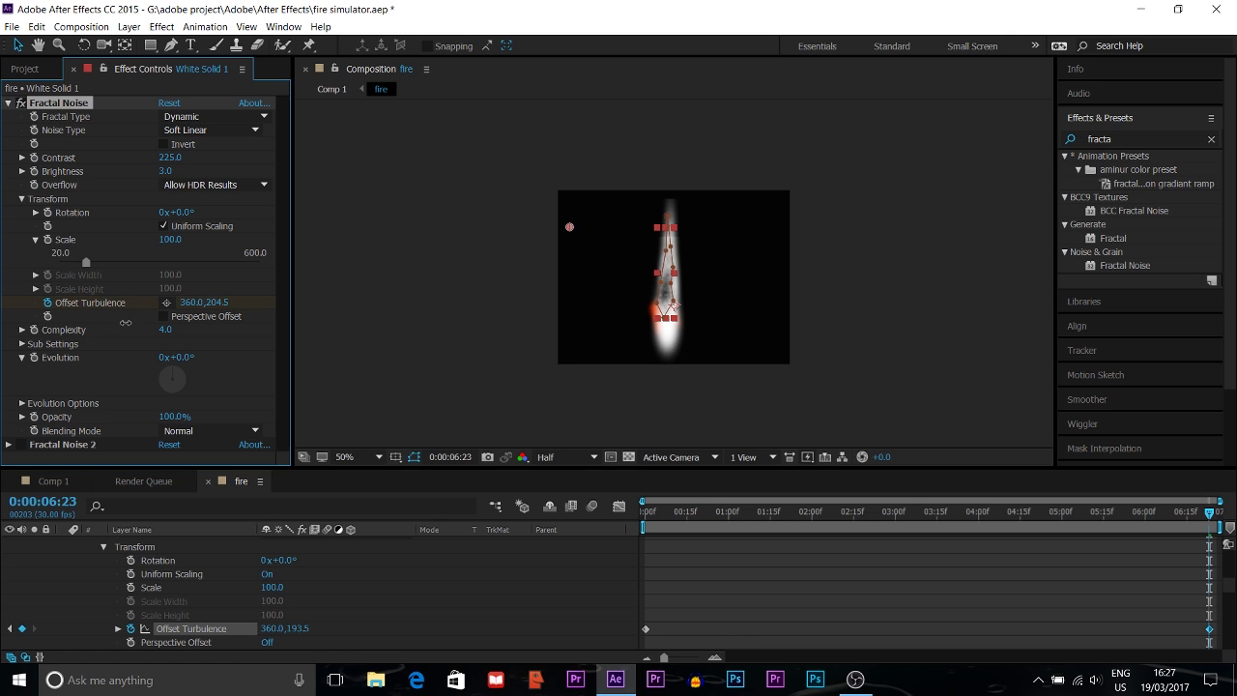
{"action": "key", "text": "space"}
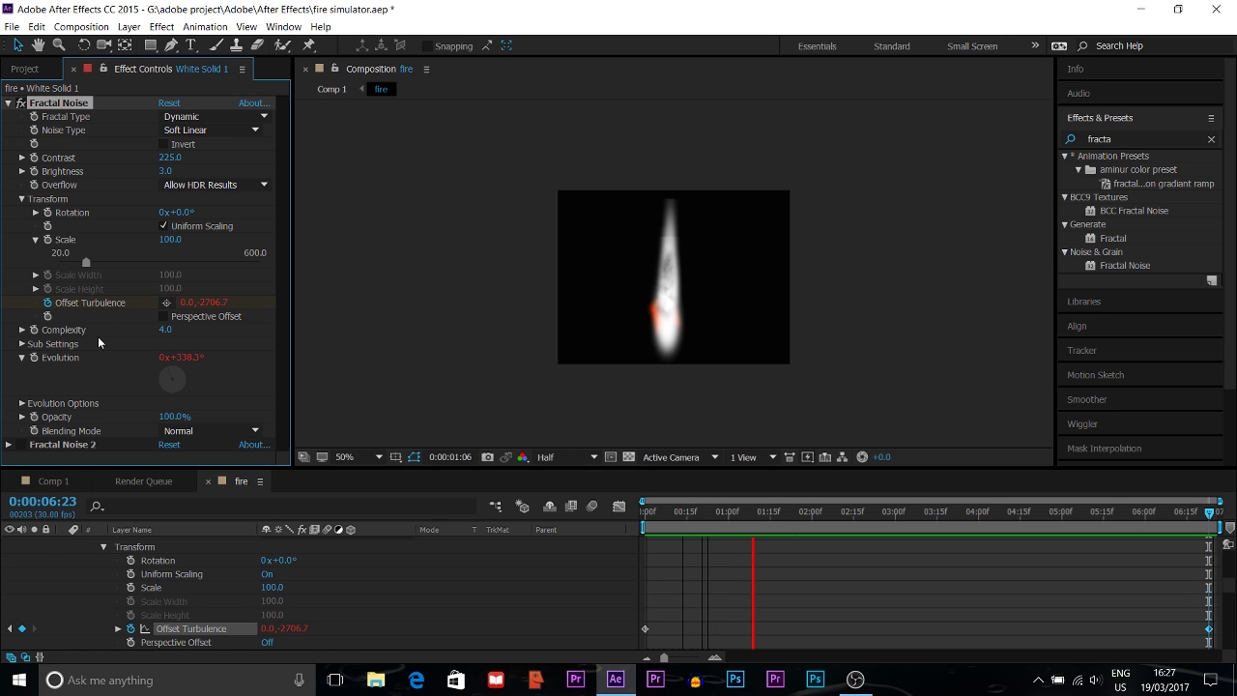
{"action": "key", "text": "space"}
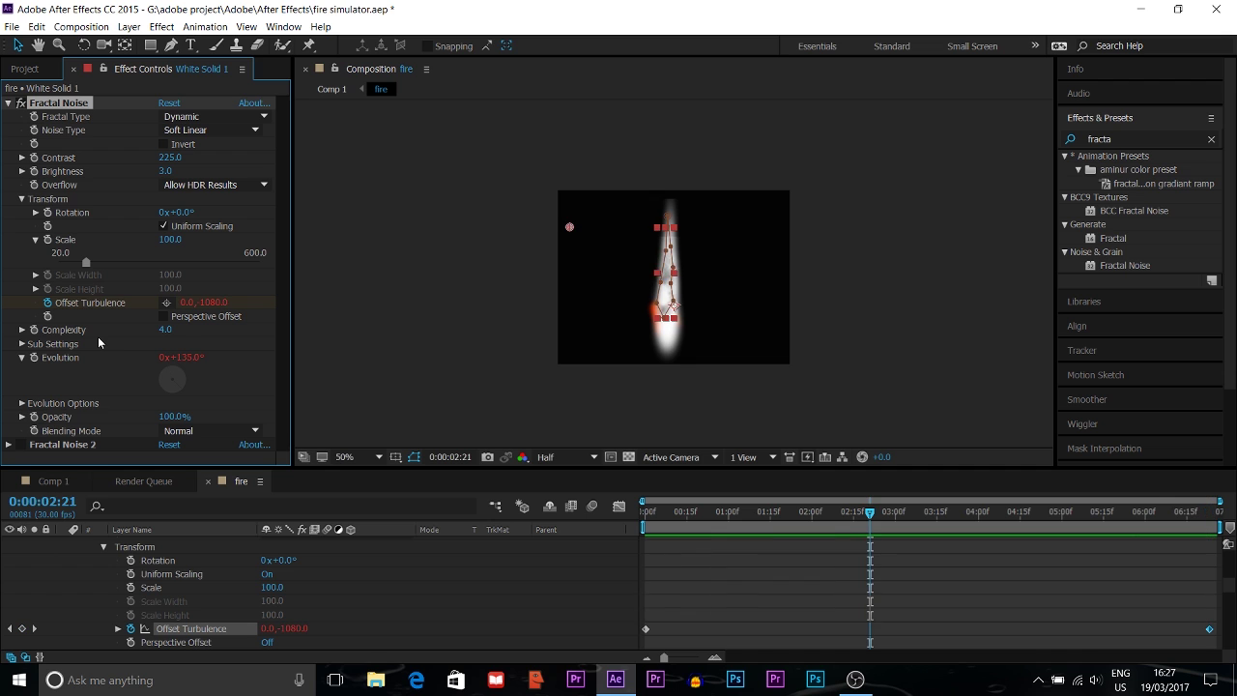
In Comp 1, hide the smoke, displacement and upper fire layers, leaving only the fire layer on layer 6 visible.
{"action": "left_click", "coordinate": [58, 483]}
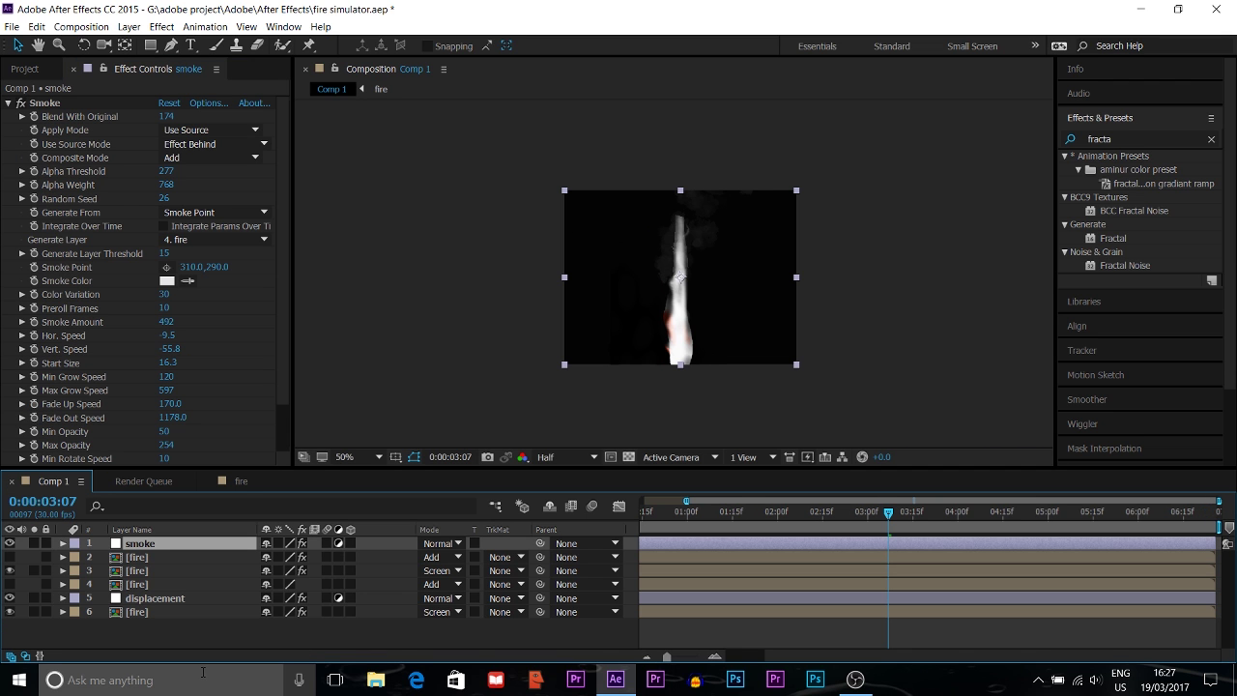
{"action": "left_click", "coordinate": [143, 624]}
{"action": "left_click", "coordinate": [135, 614]}
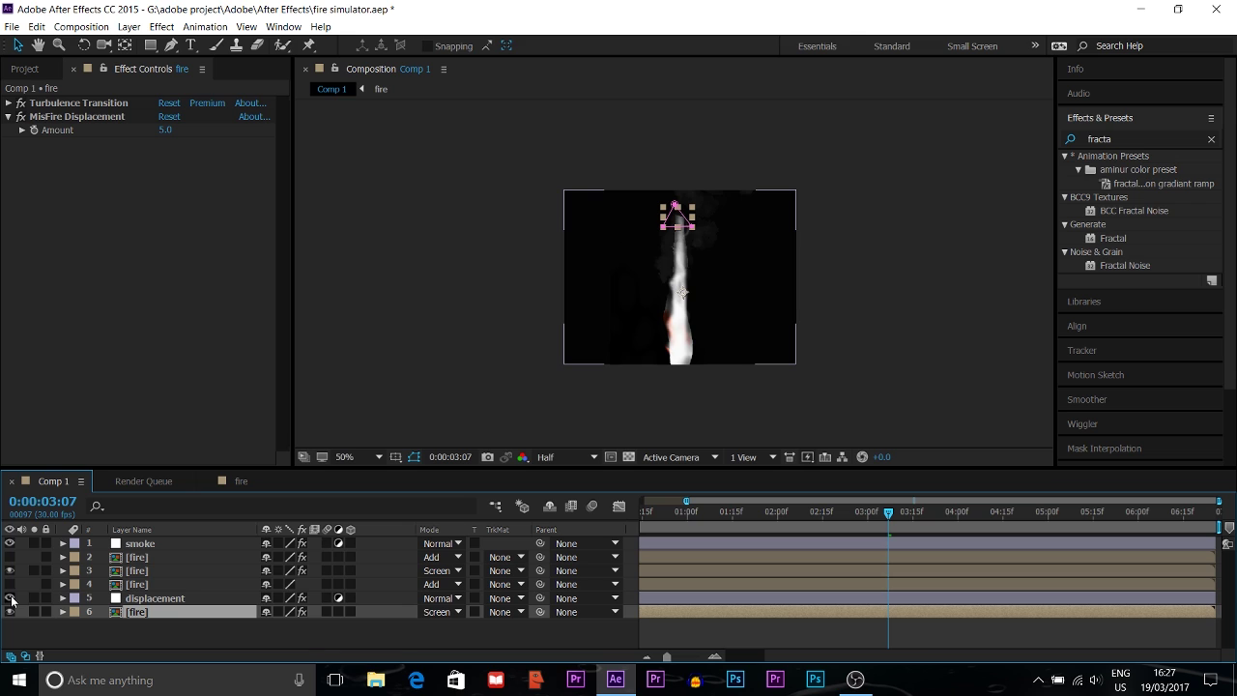
{"action": "left_click_drag", "start_coordinate": [11, 600], "coordinate": [10, 546]}
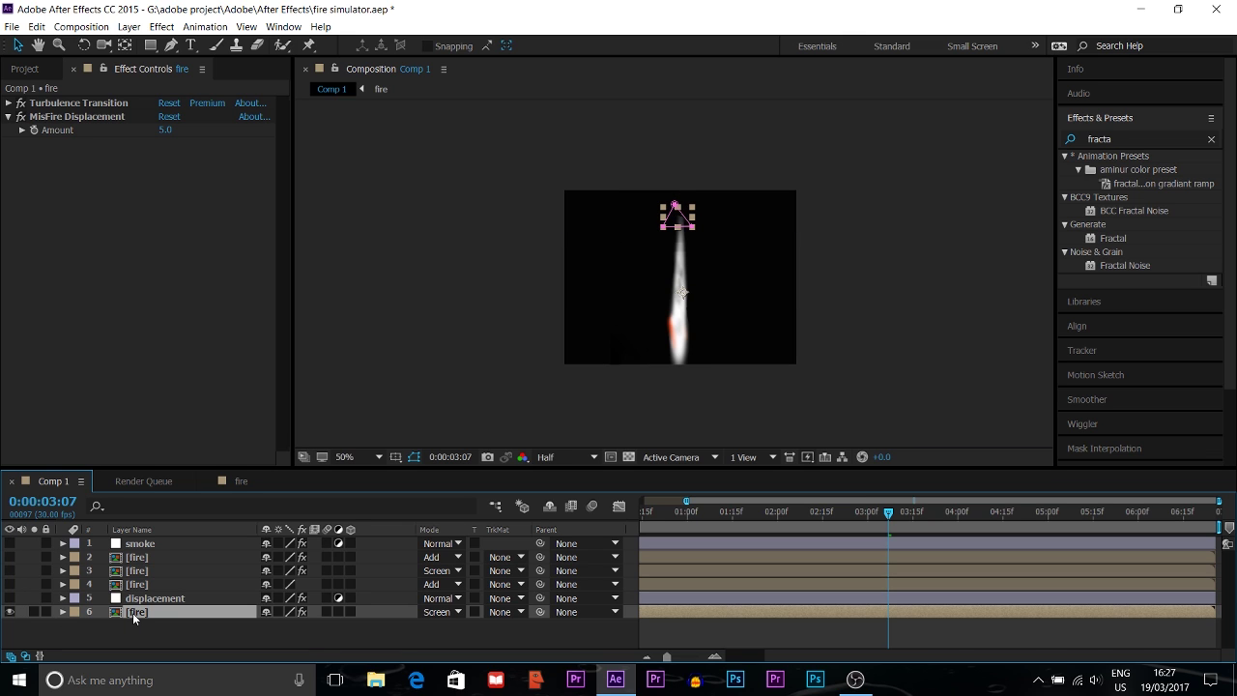
In the fire composition, collapse White Solid 1, show Adjustment Layer 1 and expand its Tint effect.
{"action": "left_click", "coordinate": [236, 481]}
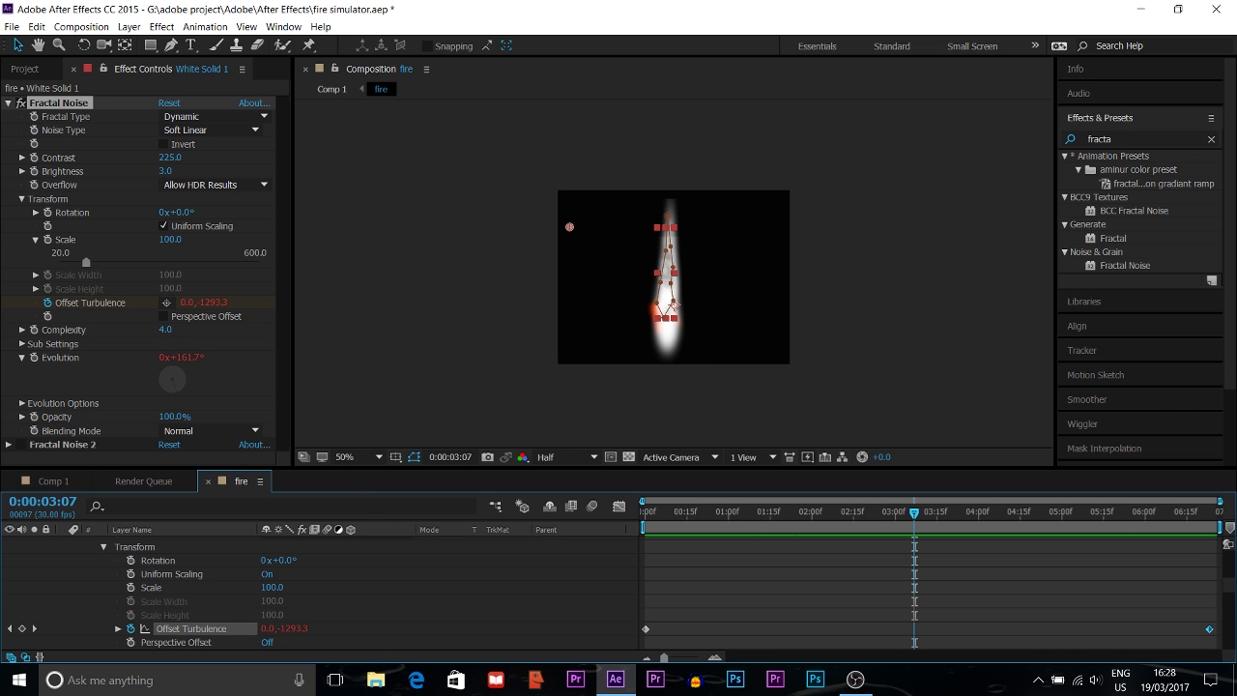
{"action": "left_click_drag", "start_coordinate": [1233, 594], "coordinate": [1229, 560]}
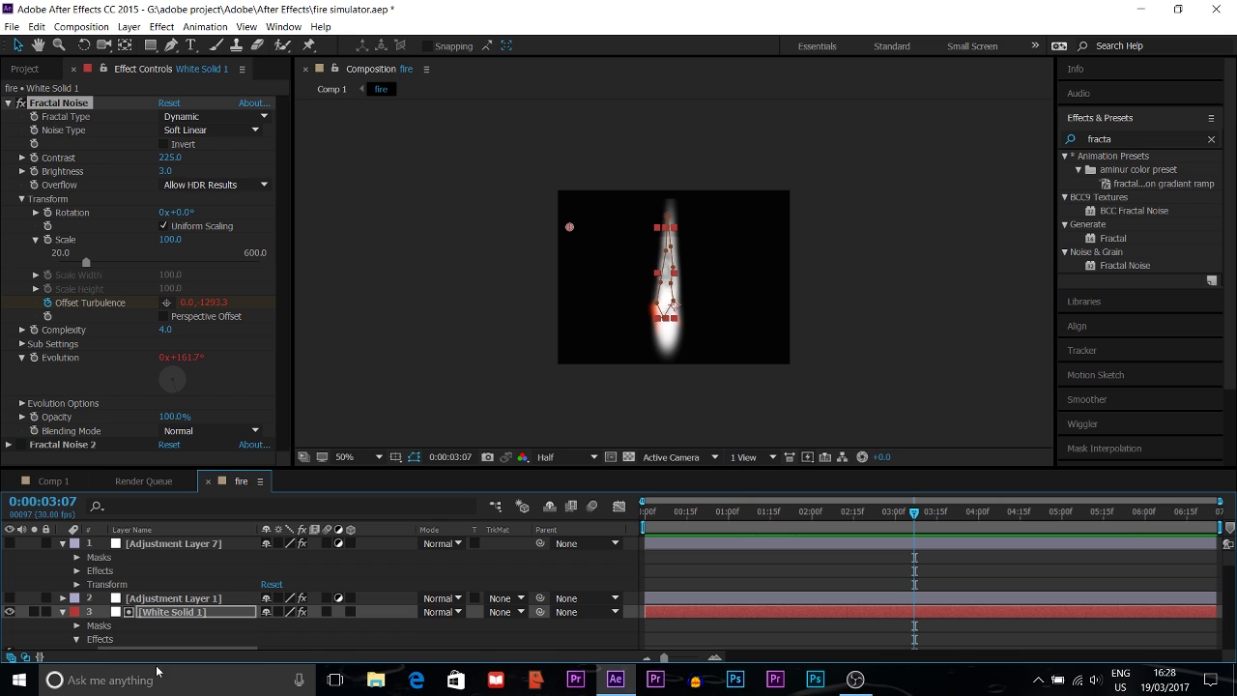
{"action": "left_click", "coordinate": [63, 611]}
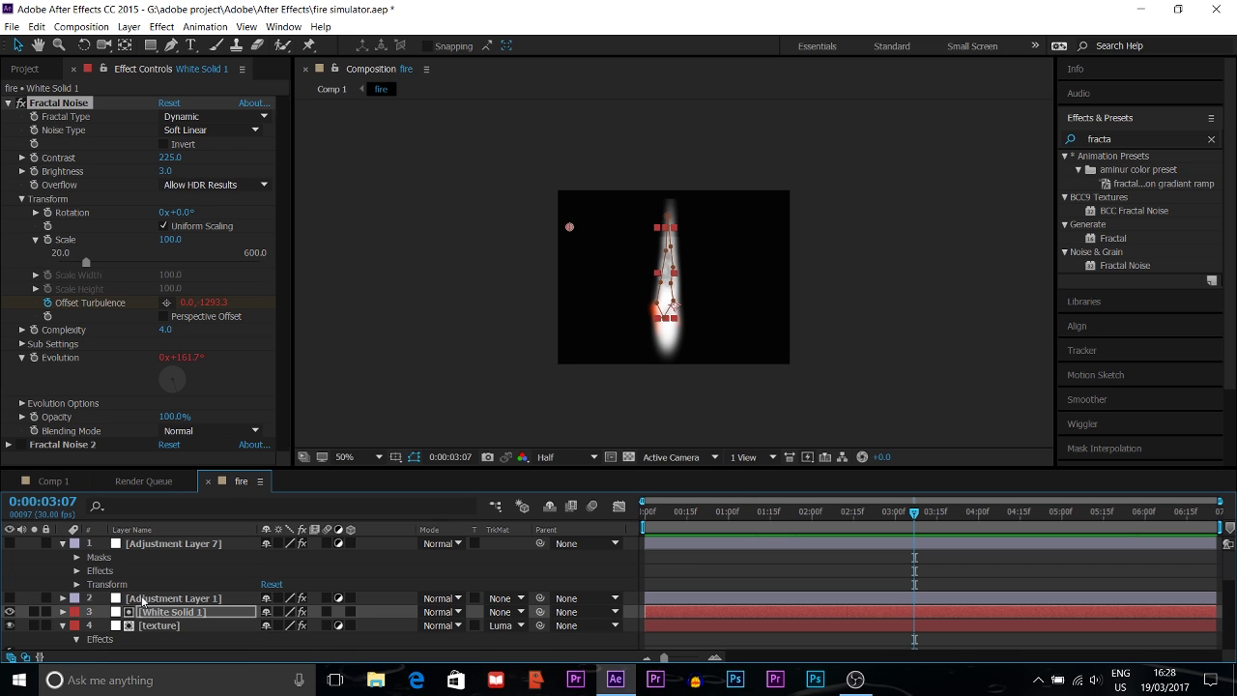
{"action": "left_click", "coordinate": [143, 599]}
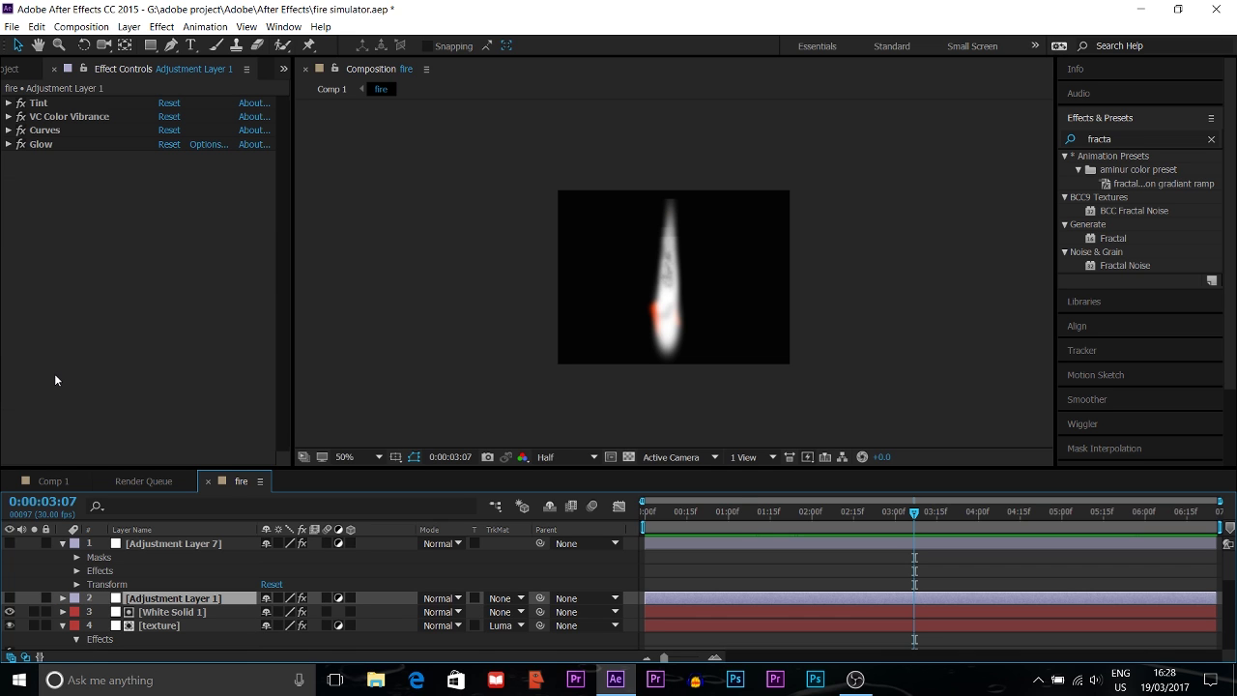
{"action": "left_click", "coordinate": [9, 103]}
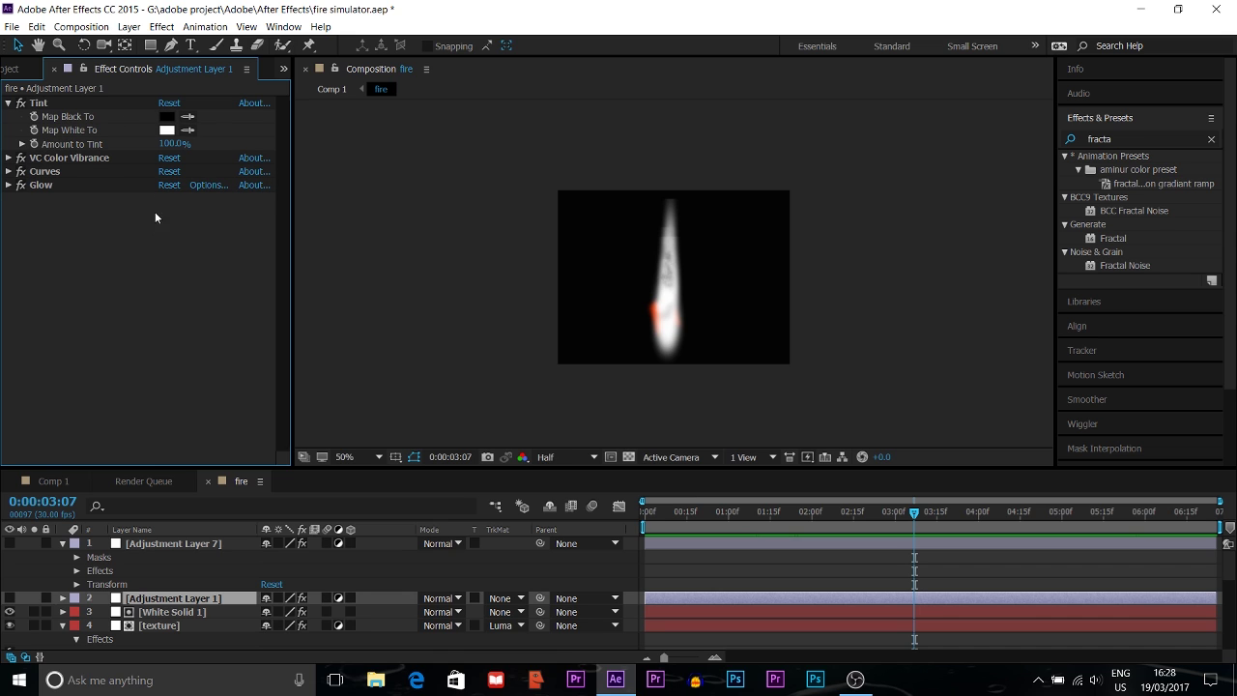
{"action": "left_click", "coordinate": [9, 598]}
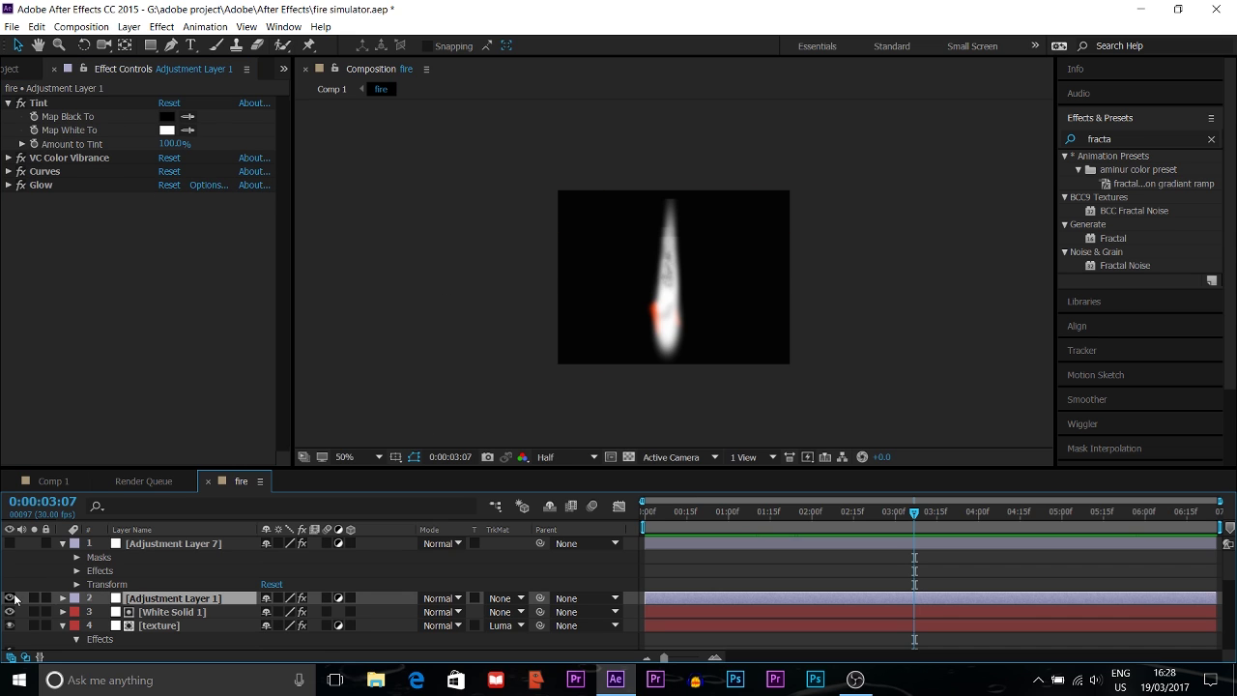
Toggle the VC Color Vibrance effect on Adjustment Layer 1 to compare the flame's coloring, and expand its settings.
{"action": "left_click", "coordinate": [21, 158]}
{"action": "left_click", "coordinate": [20, 159]}
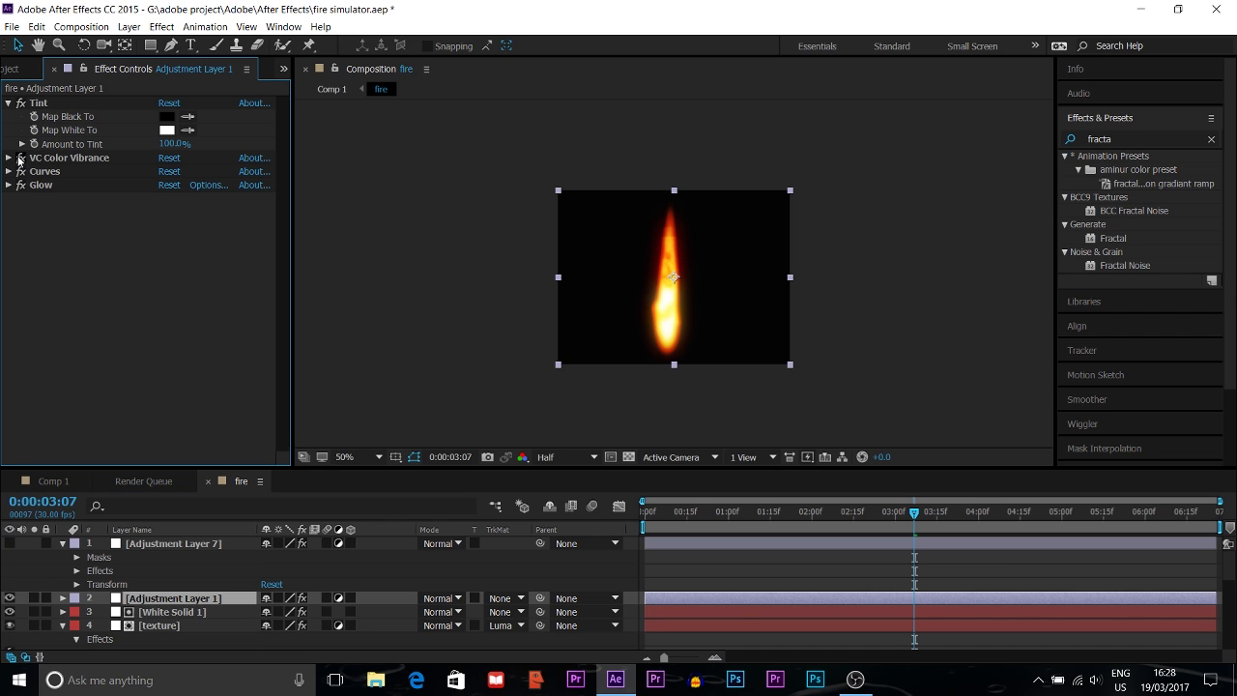
{"action": "left_click", "coordinate": [21, 158]}
{"action": "left_click", "coordinate": [20, 158]}
{"action": "left_click", "coordinate": [20, 158]}
{"action": "left_click", "coordinate": [20, 157]}
{"action": "left_click", "coordinate": [7, 159]}
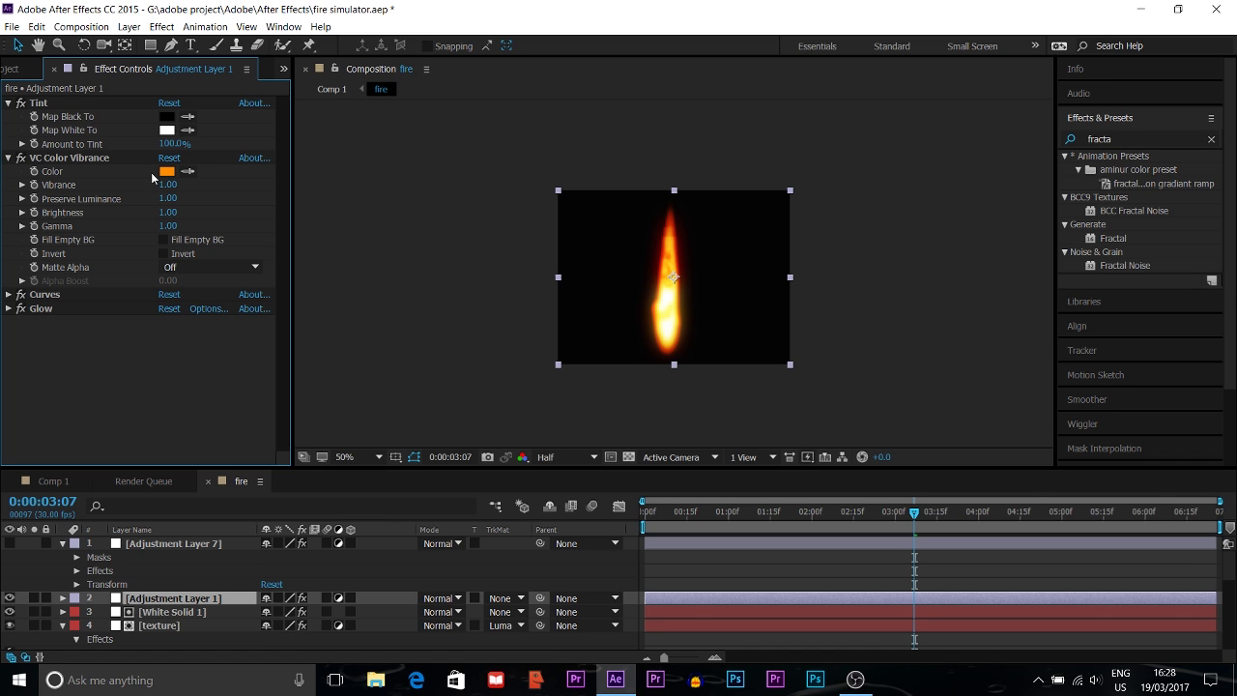
Inspect the Curves effect on Adjustment Layer 1, collapse it, and expand the Glow settings.
{"action": "left_click", "coordinate": [8, 295]}
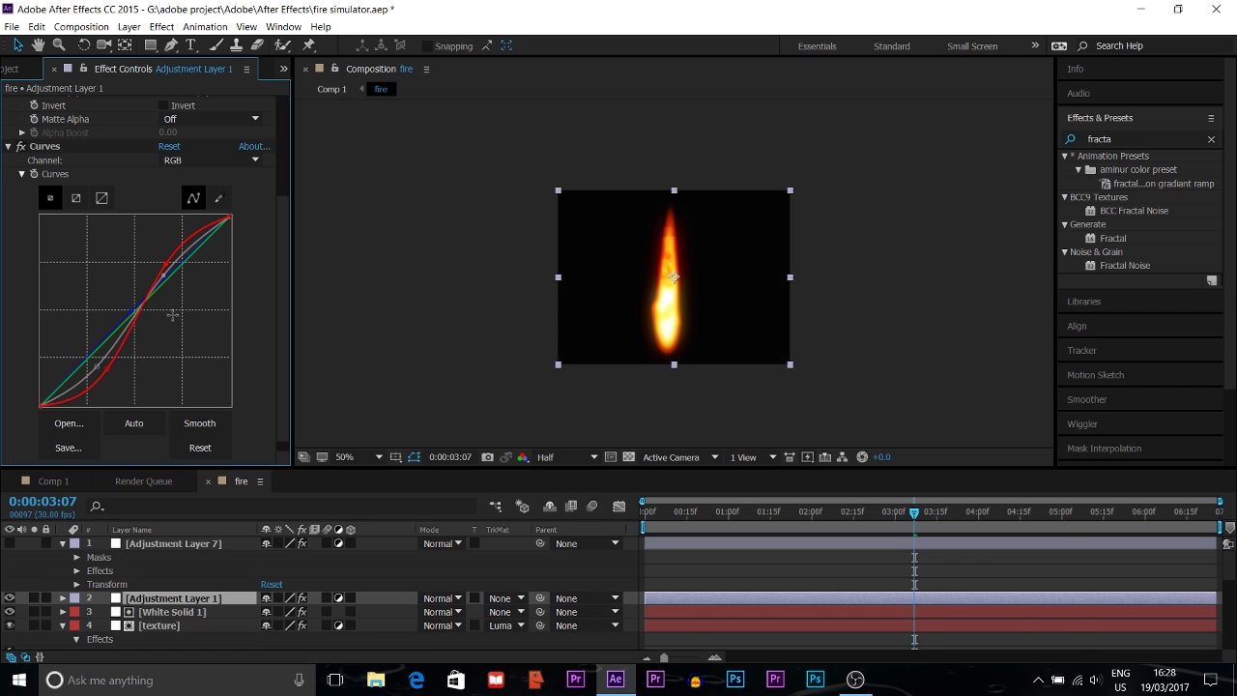
{"action": "left_click", "coordinate": [8, 146]}
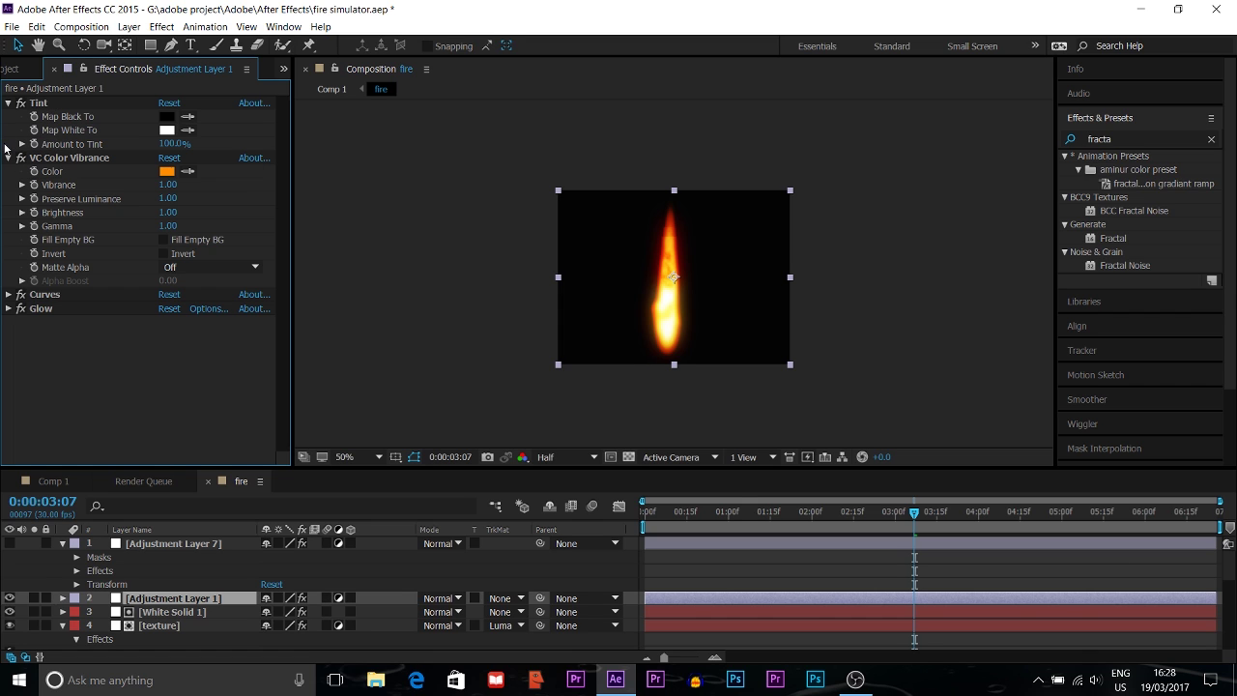
{"action": "left_click", "coordinate": [9, 308]}
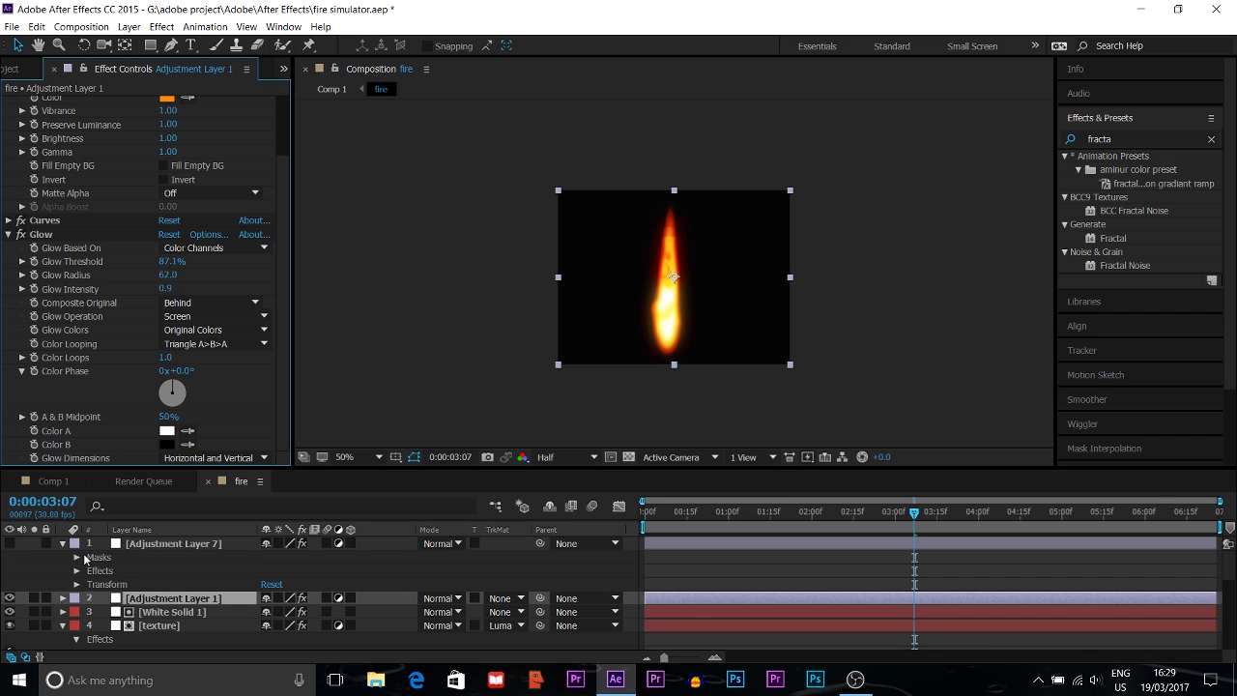
Show Adjustment Layer 7 with its Turbulent Displace effect, collapse the layer, and preview the flame.
{"action": "left_click", "coordinate": [11, 545]}
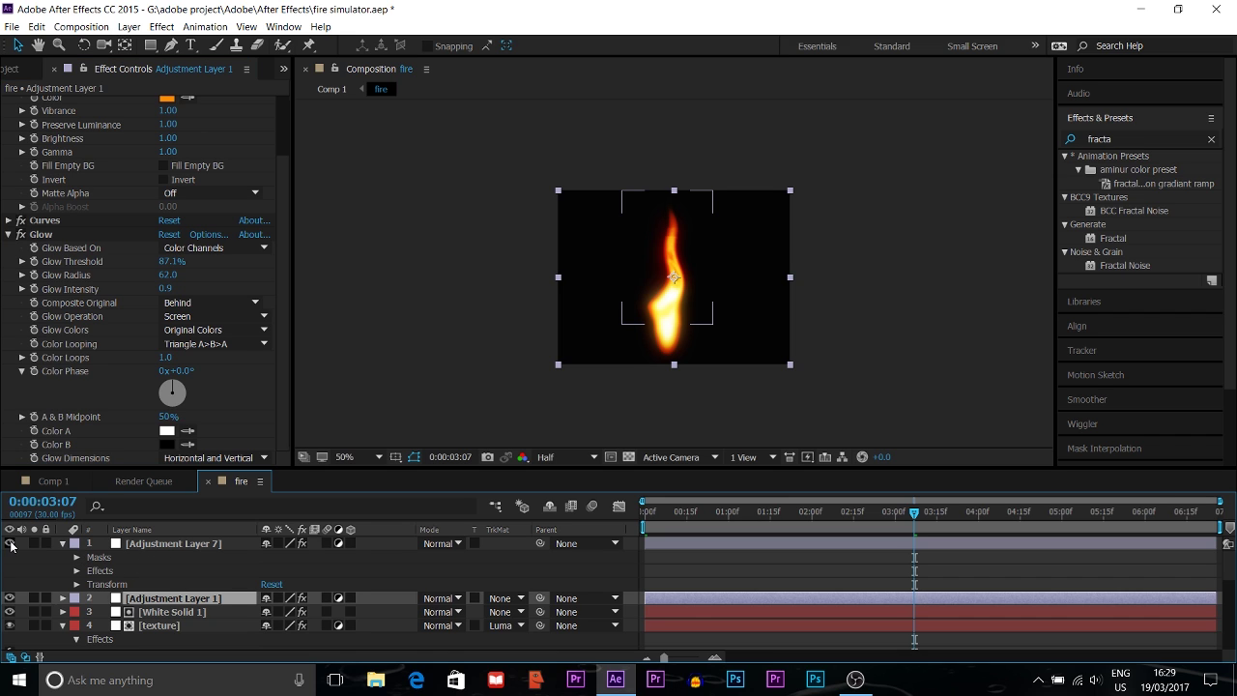
{"action": "left_click", "coordinate": [131, 546]}
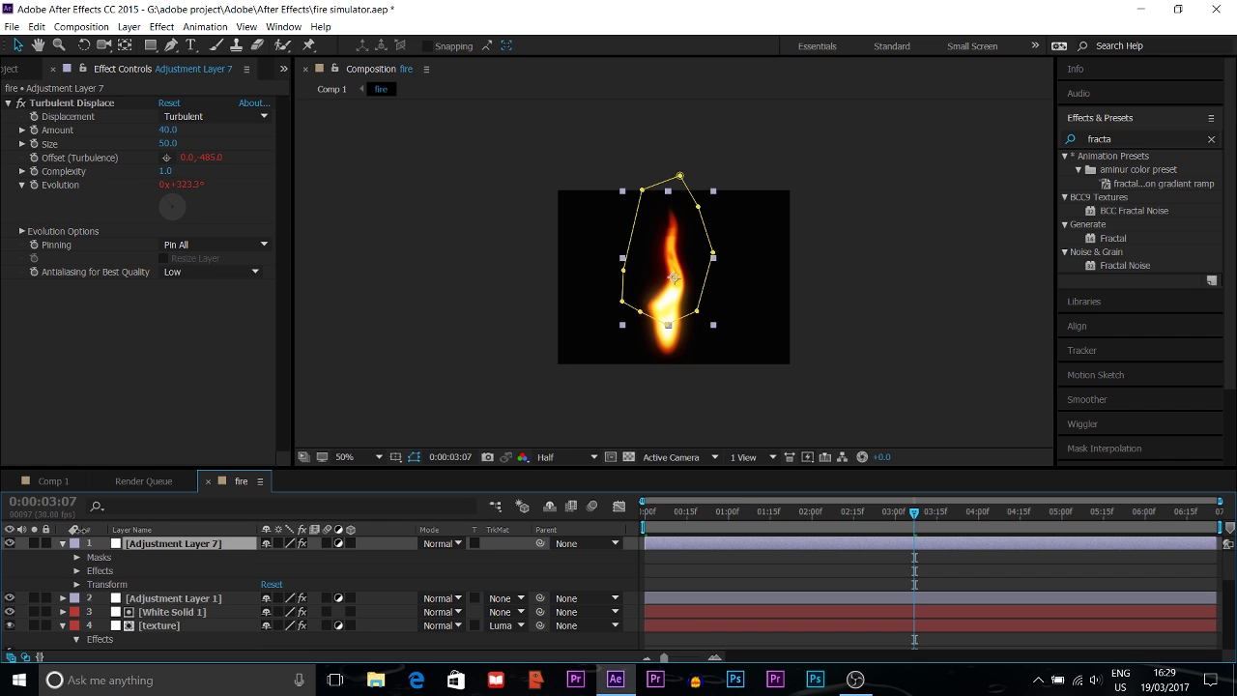
{"action": "left_click", "coordinate": [62, 544]}
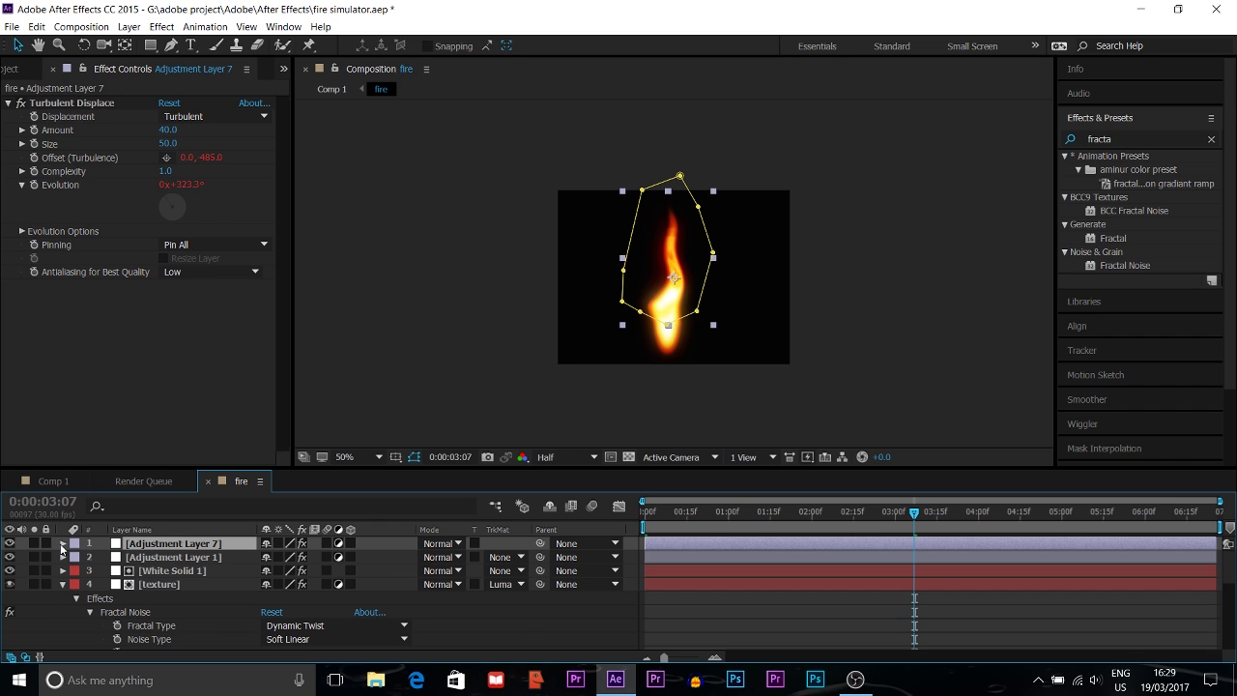
{"action": "key", "text": "space"}
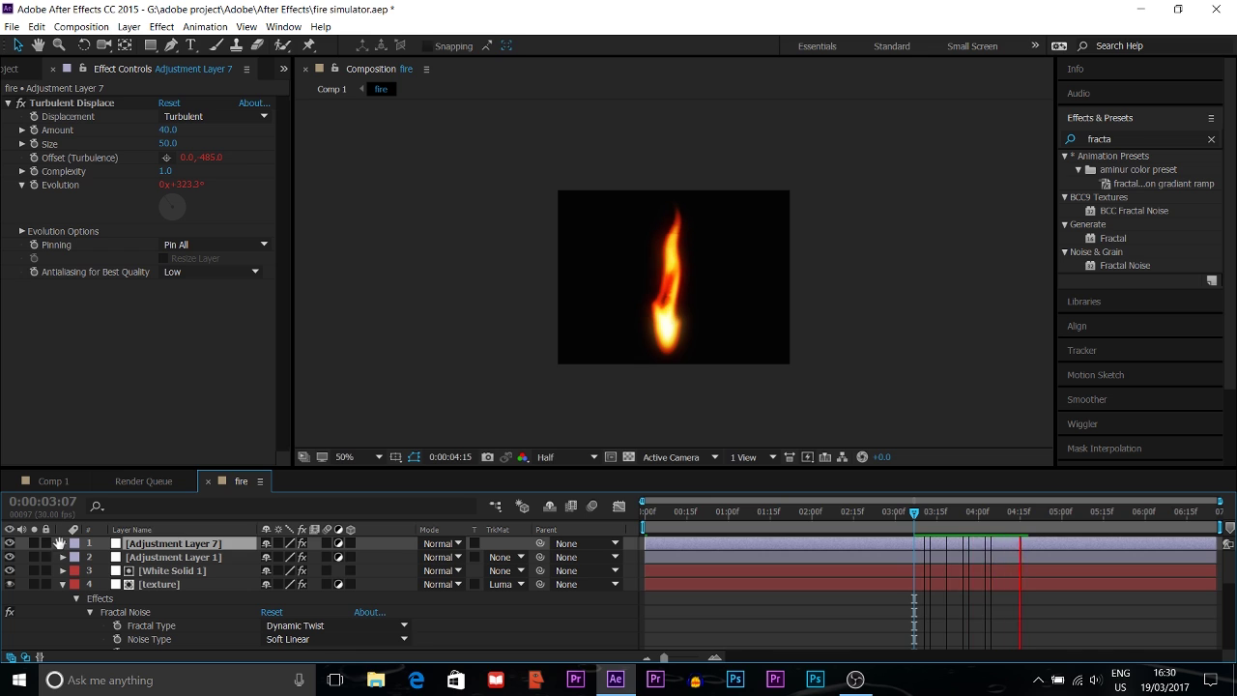
{"action": "key", "text": "space"}
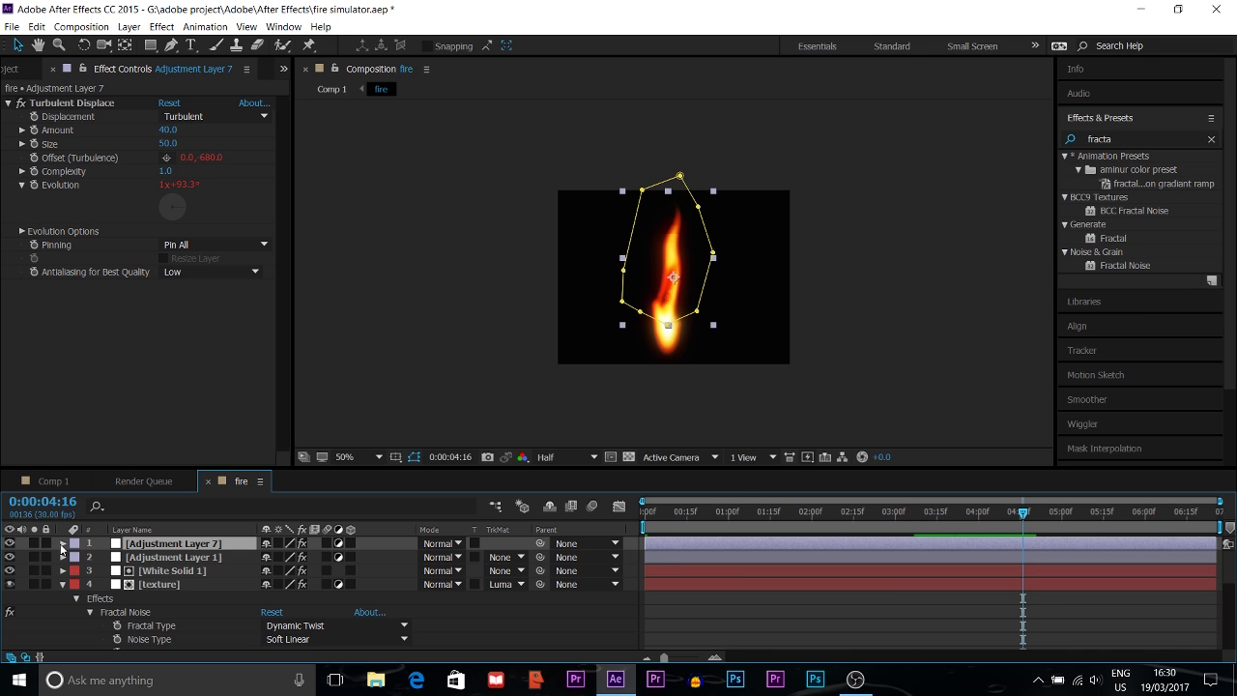
In Comp 1, show the fire layer on layer 4 and check the blending modes of layers 4 and 6.
{"action": "left_click", "coordinate": [56, 488]}
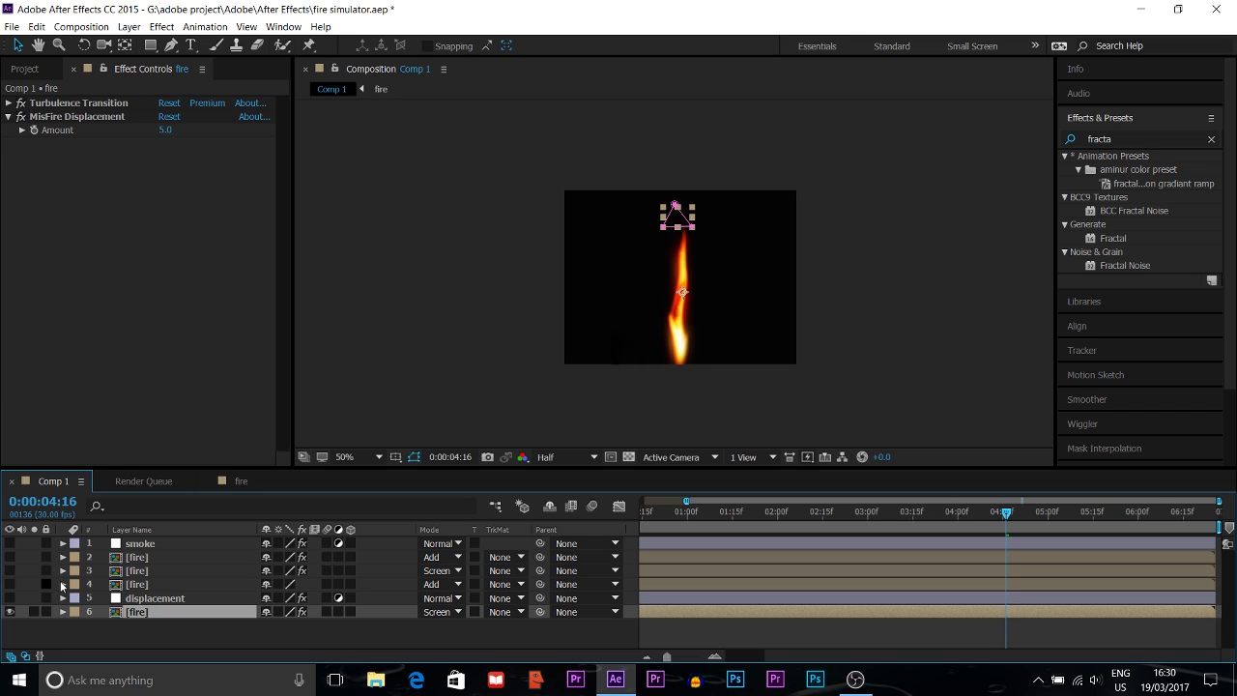
{"action": "left_click", "coordinate": [132, 585]}
{"action": "left_click", "coordinate": [8, 585]}
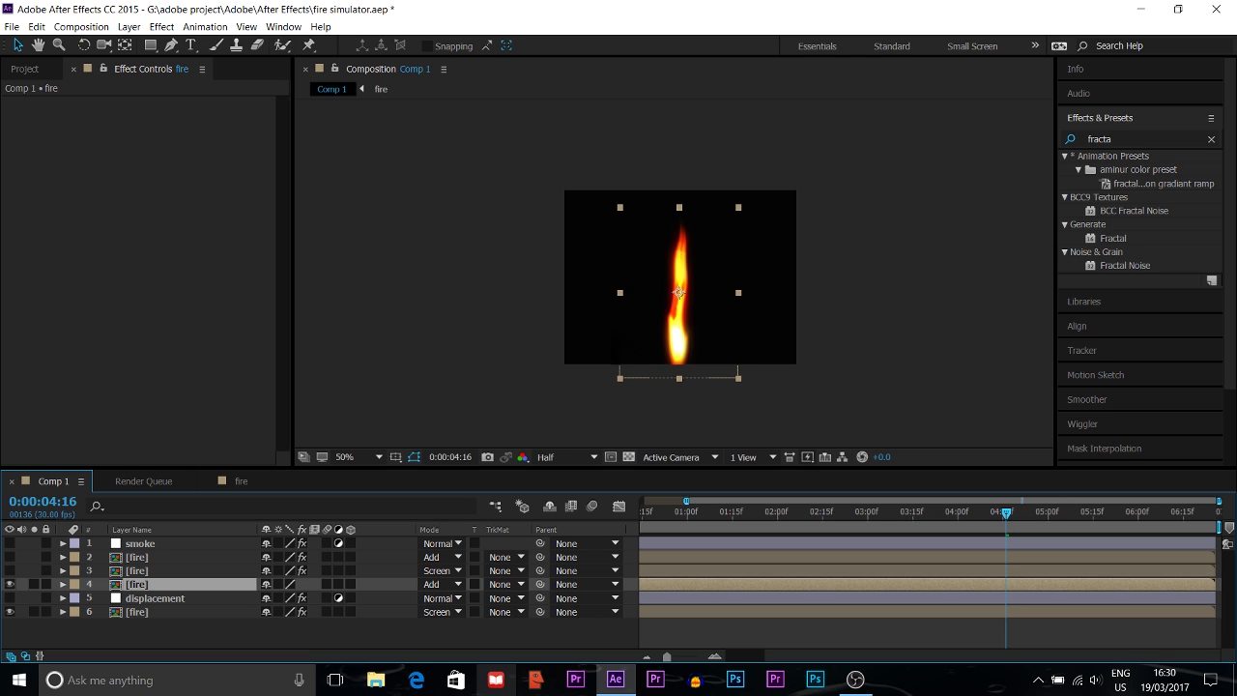
{"action": "left_click", "coordinate": [435, 585]}
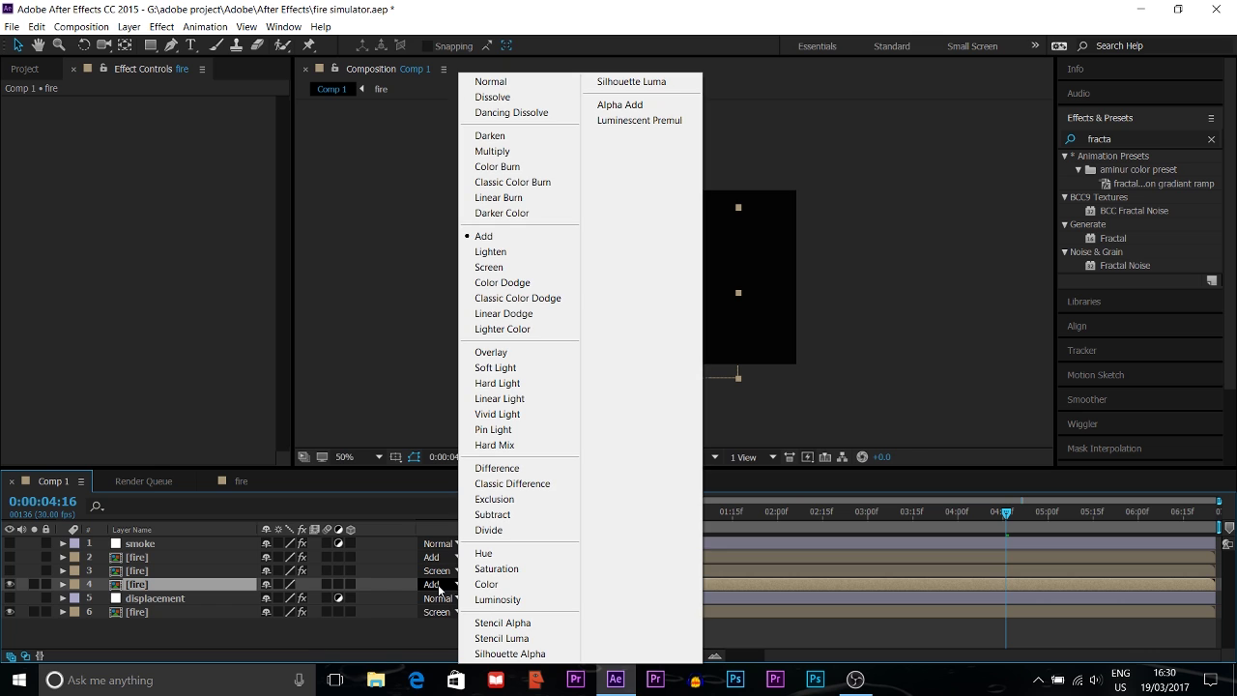
{"action": "left_click", "coordinate": [437, 612]}
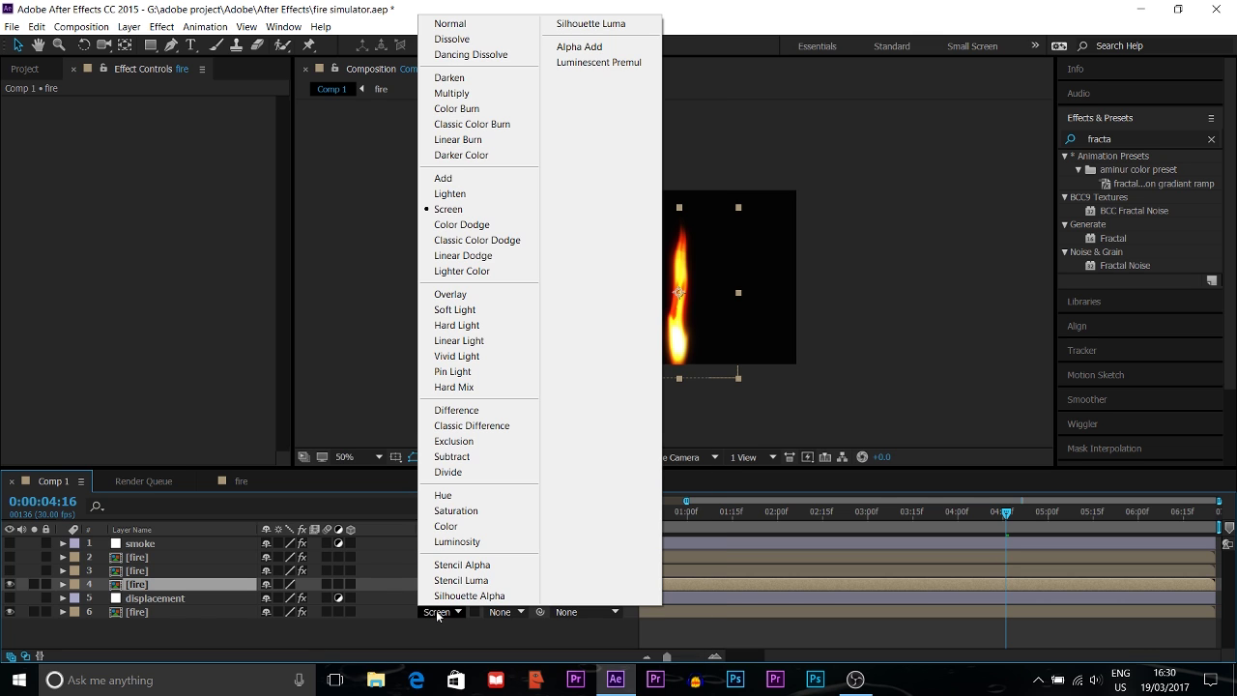
{"action": "left_click", "coordinate": [370, 624]}
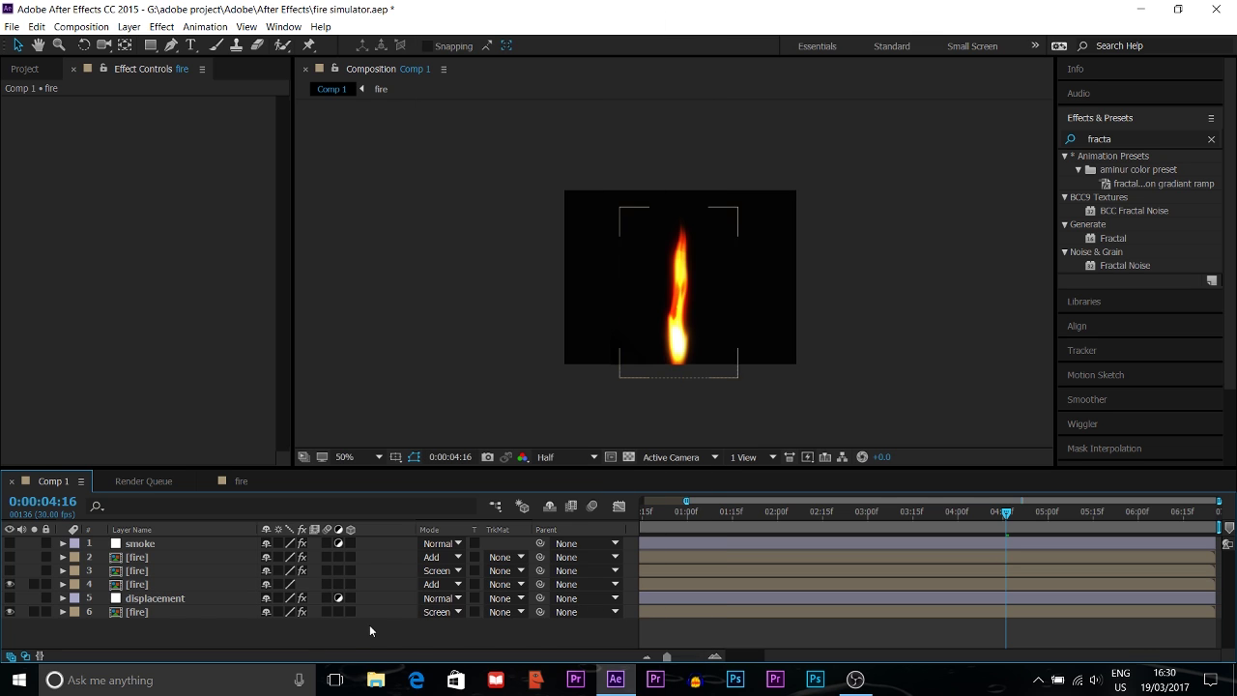
Show the displacement layer and isolate its Displacement Map by disabling BCC Wave and WaveDisplace, keeping 4. fire as the map layer.
{"action": "left_click", "coordinate": [133, 602]}
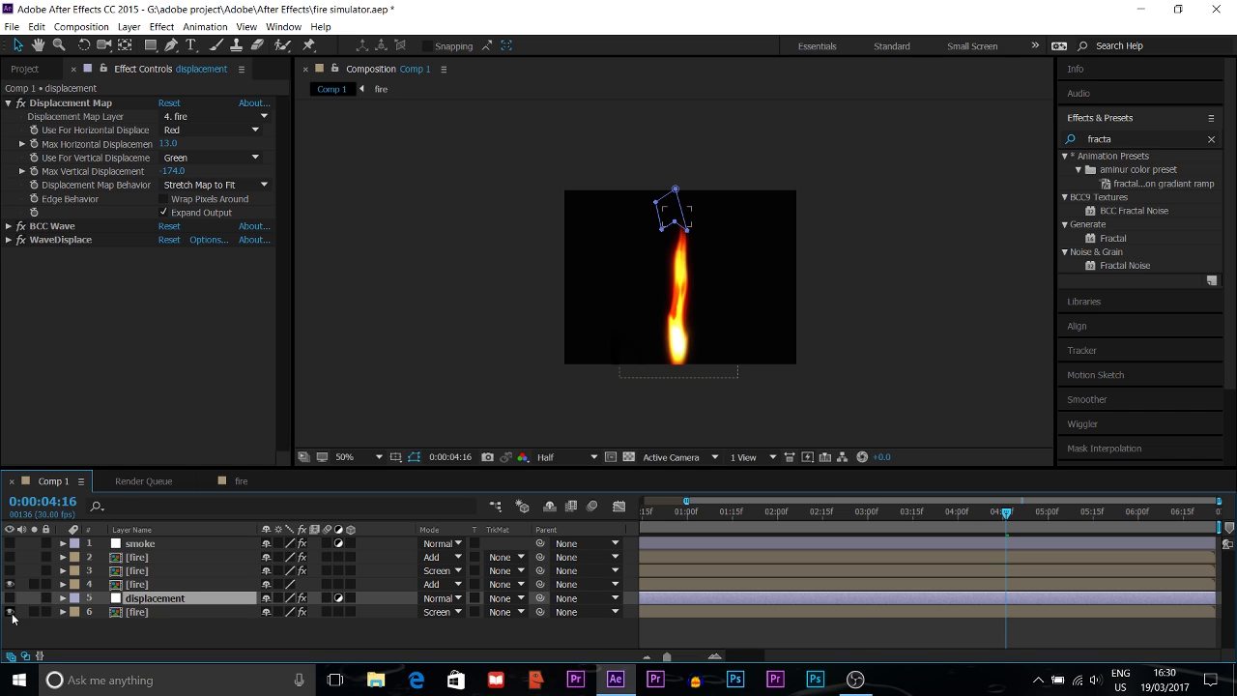
{"action": "left_click", "coordinate": [11, 599]}
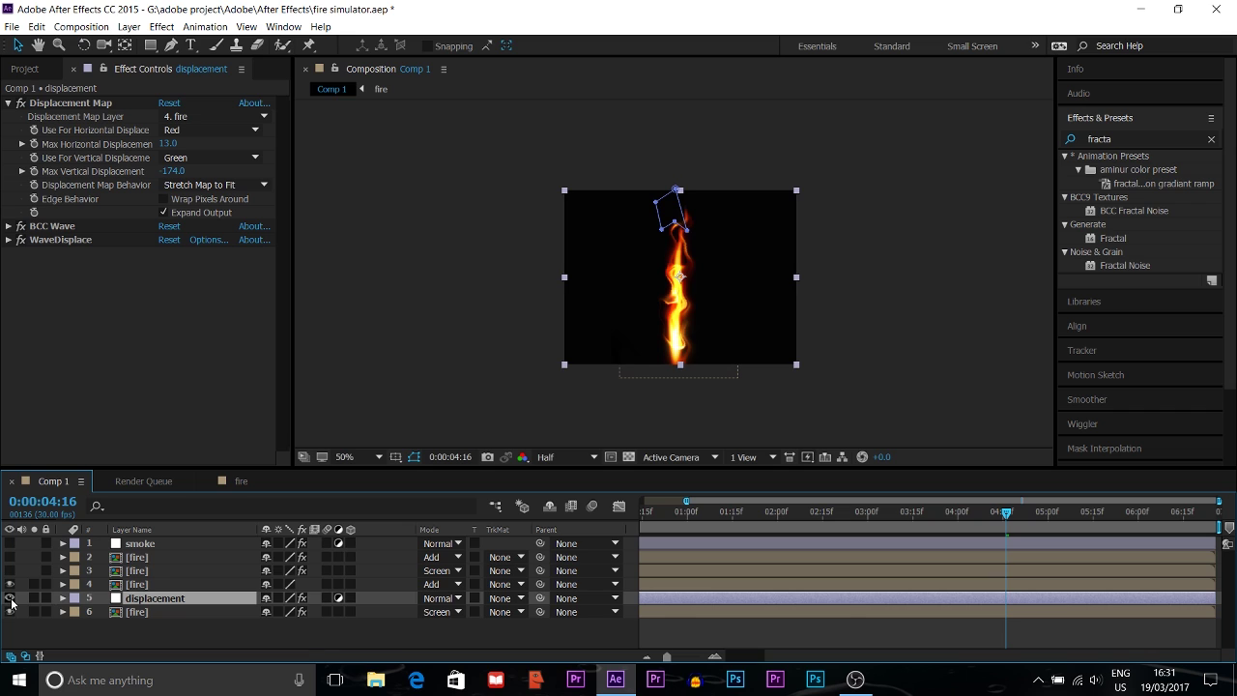
{"action": "left_click", "coordinate": [21, 239]}
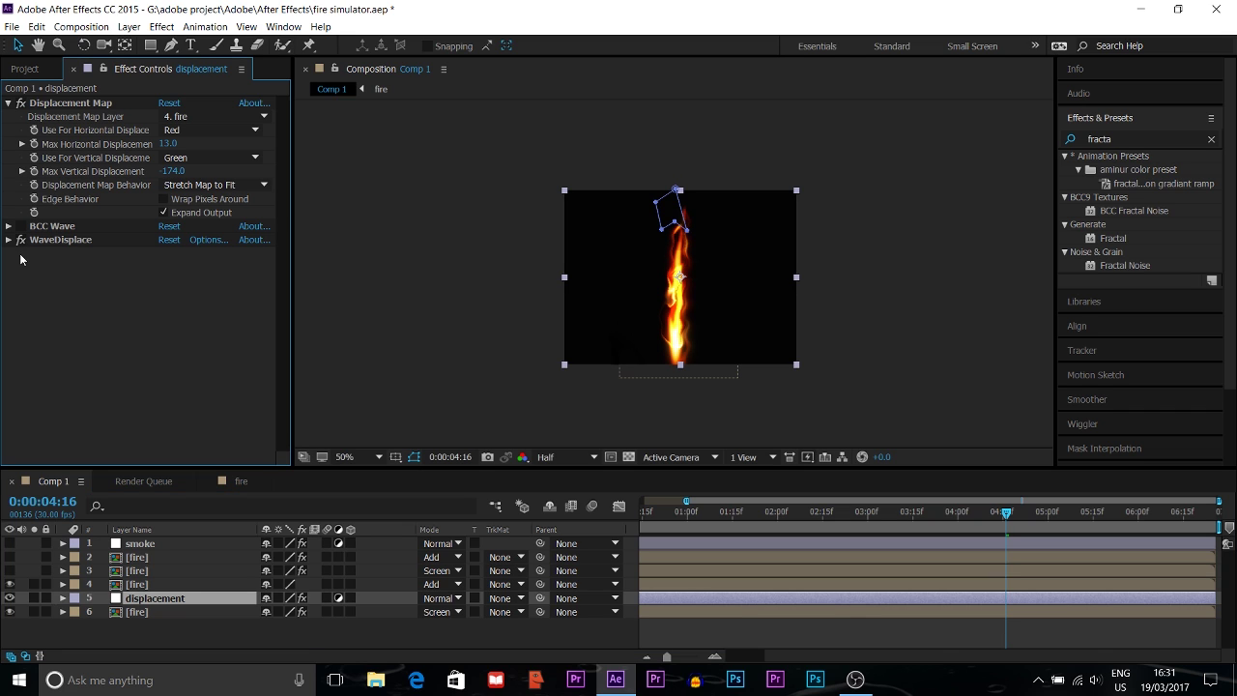
{"action": "left_click", "coordinate": [21, 241]}
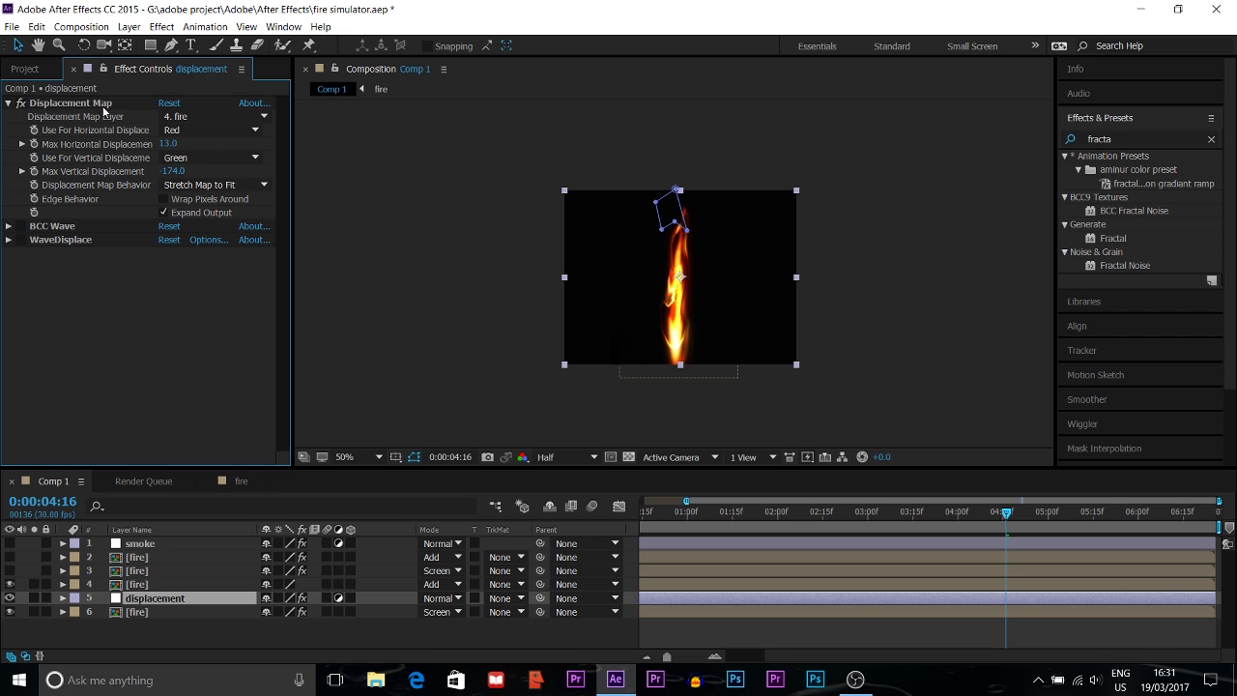
{"action": "left_click", "coordinate": [177, 121]}
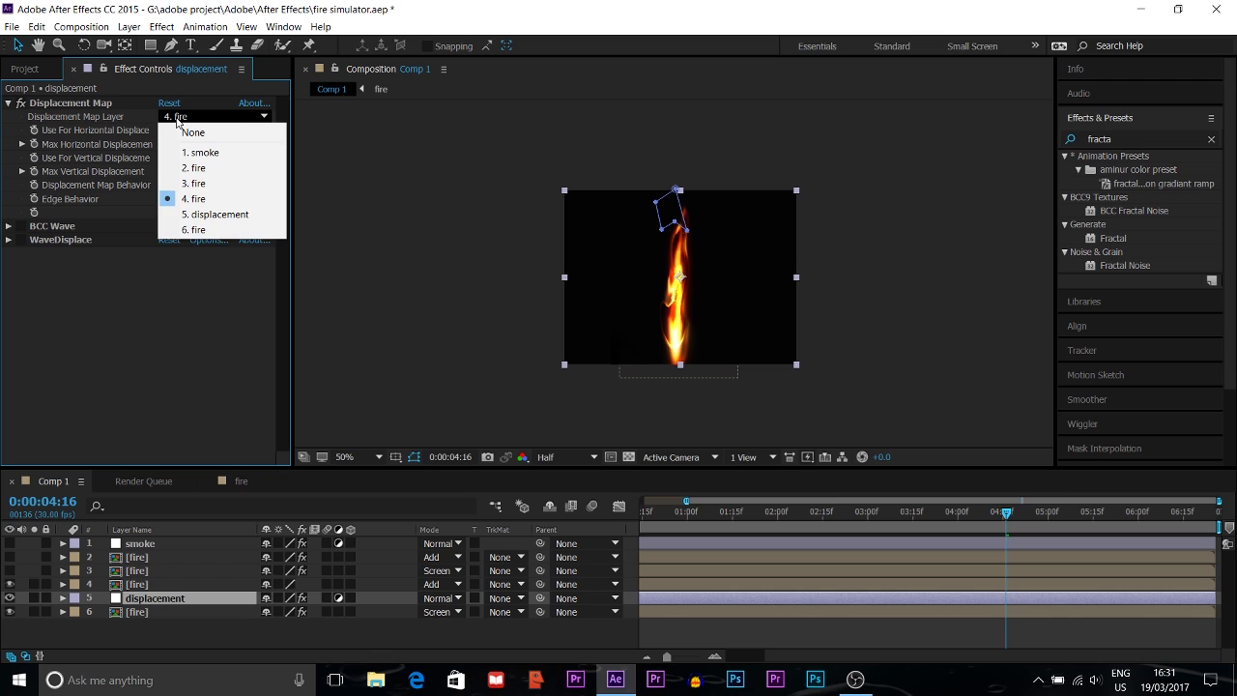
{"action": "left_click", "coordinate": [189, 198]}
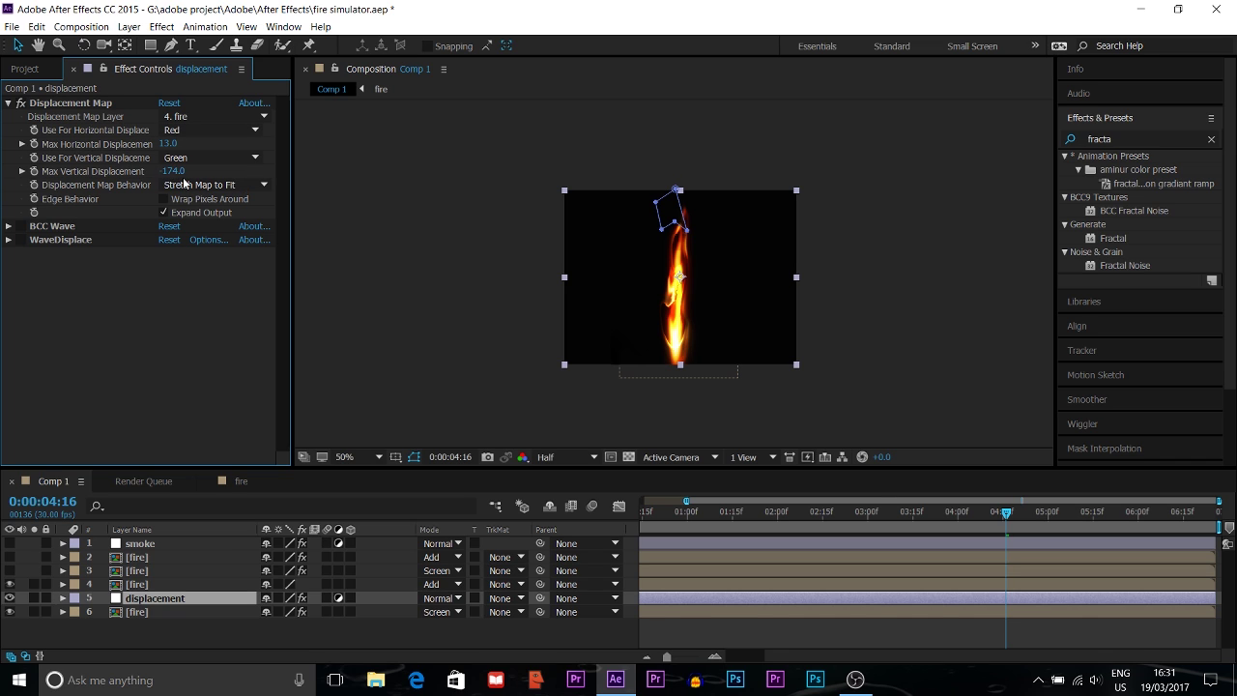
Expand BCC Wave on the displacement layer to view its settings, enable the effect, and collapse it.
{"action": "left_click", "coordinate": [8, 225]}
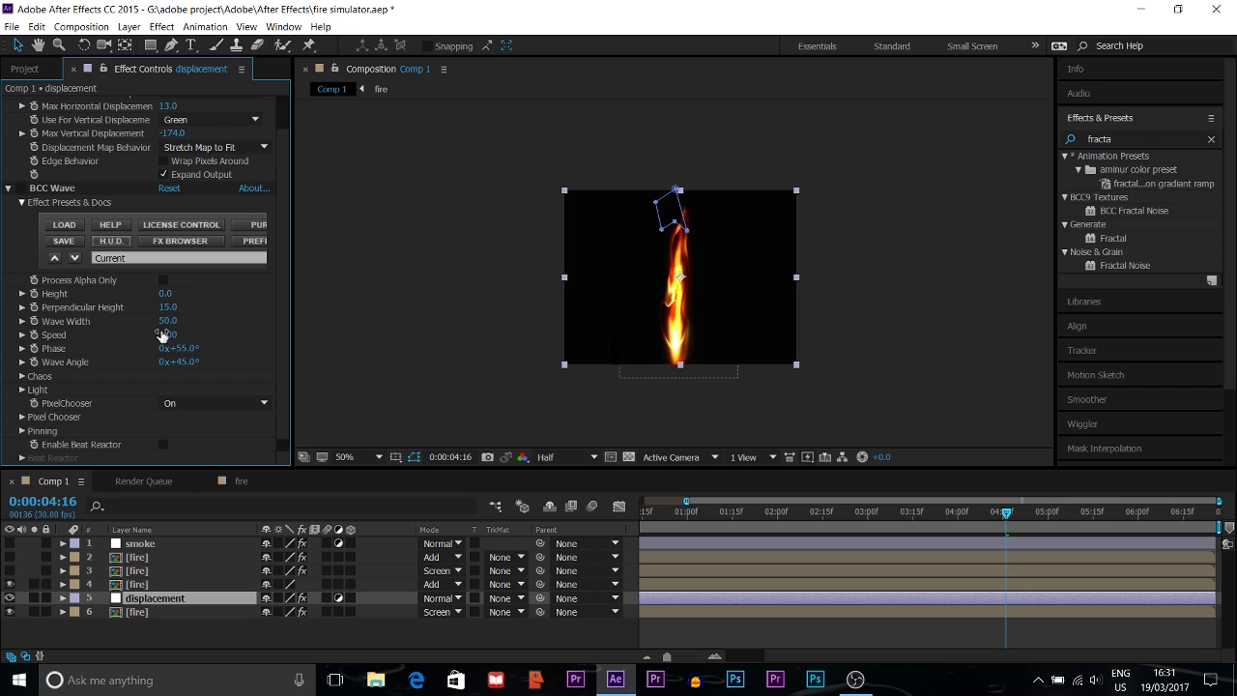
{"action": "left_click", "coordinate": [22, 188]}
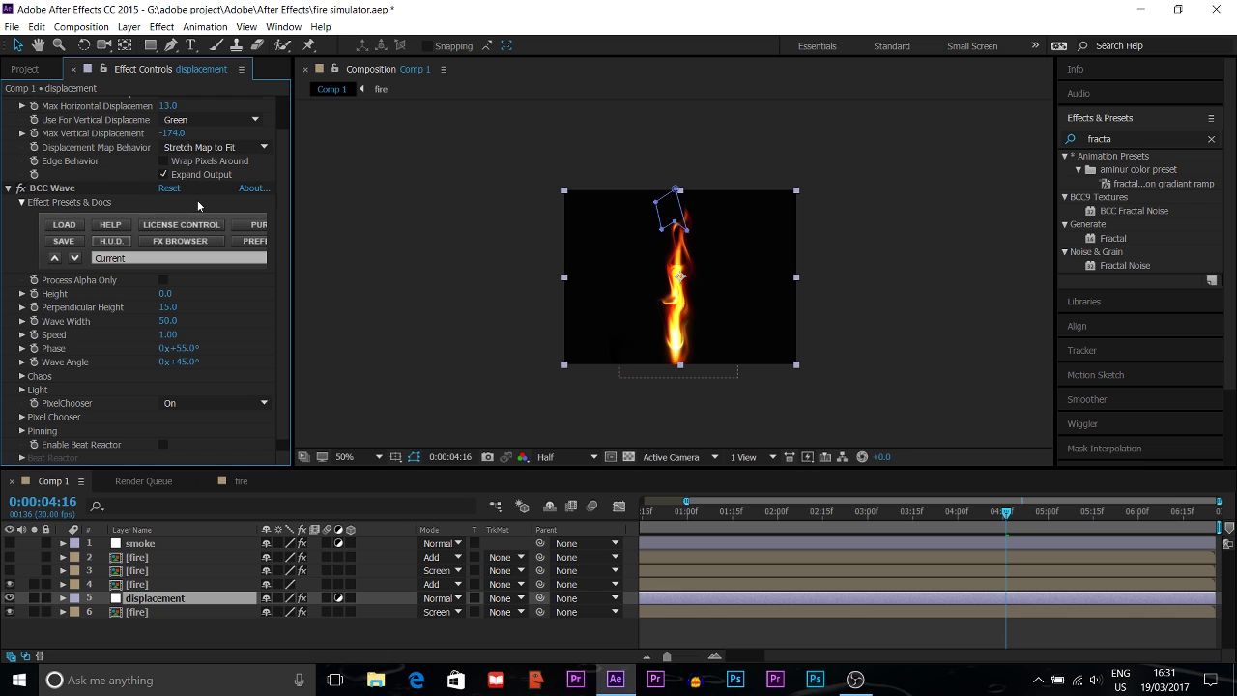
{"action": "left_click", "coordinate": [12, 194]}
{"action": "left_click", "coordinate": [9, 189]}
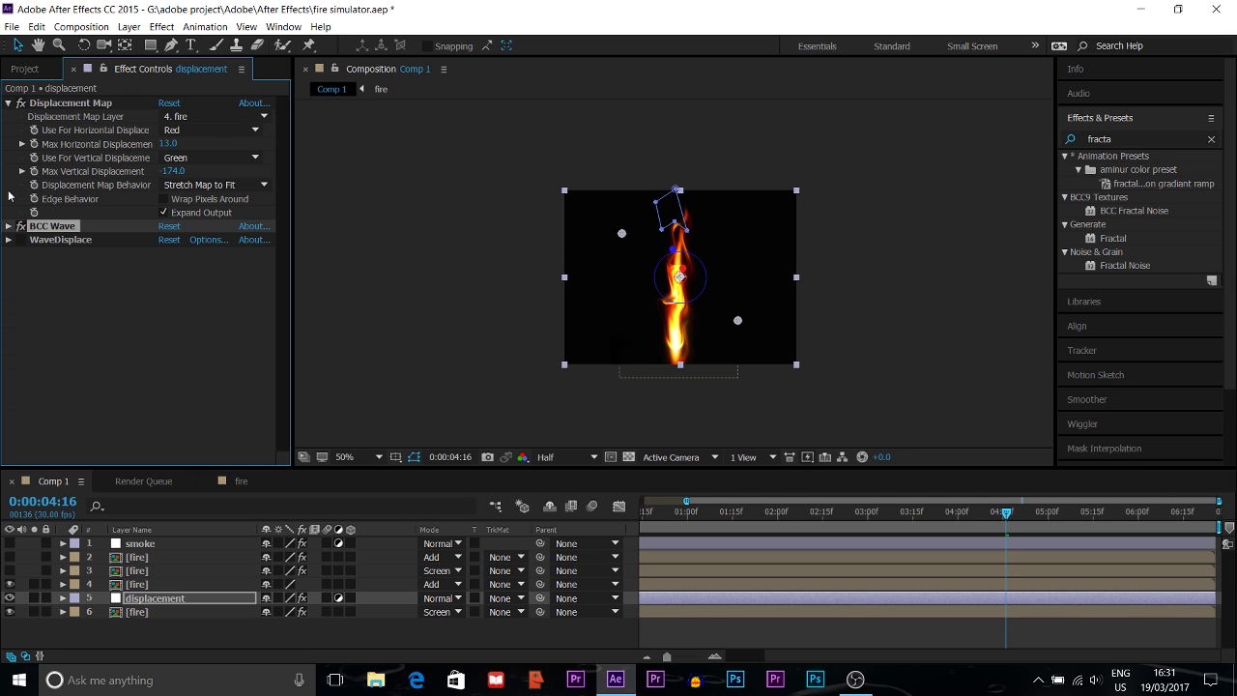
Enable WaveDisplace on the displacement layer, expand its settings, and preview the distorted flame.
{"action": "left_click", "coordinate": [8, 241]}
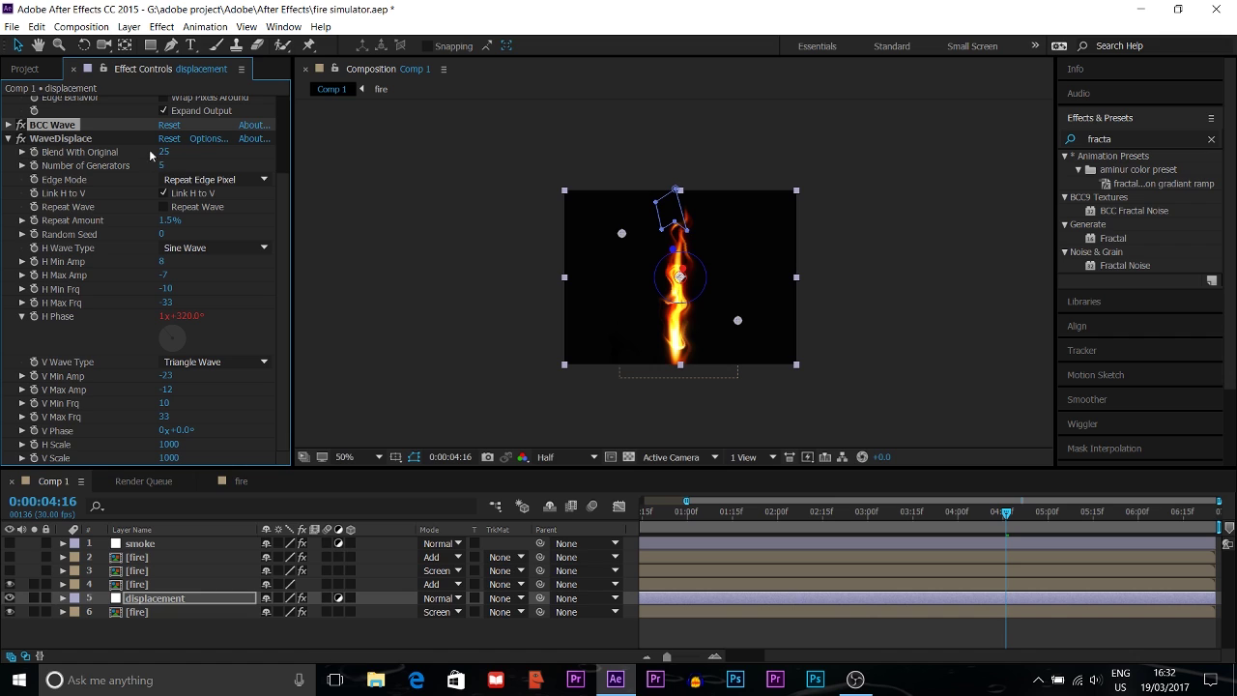
{"action": "left_click", "coordinate": [158, 192]}
{"action": "key", "text": "space"}
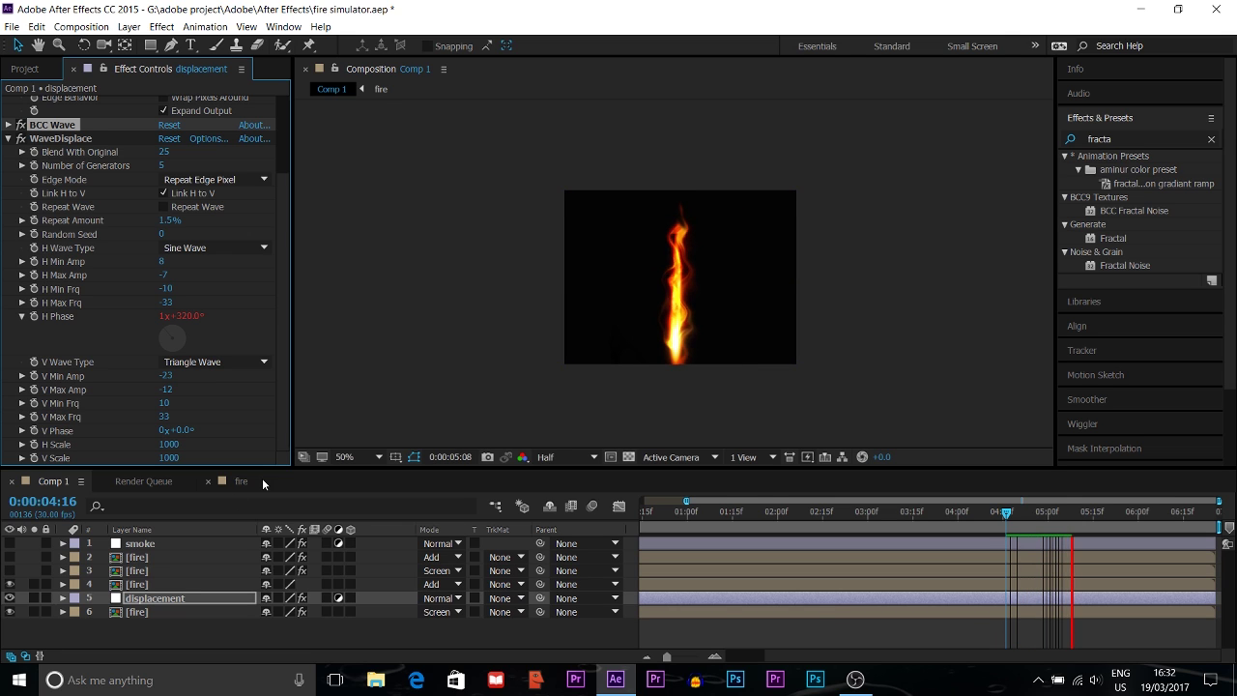
{"action": "key", "text": "space"}
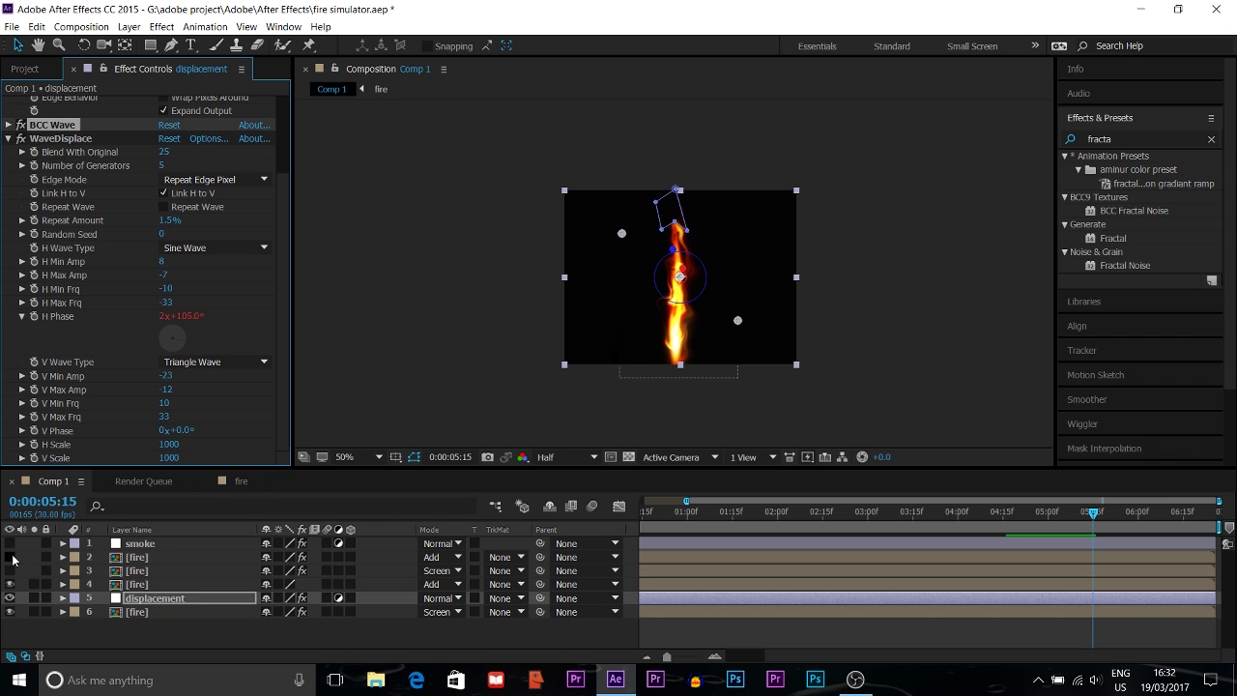
Show the fire layer on layer 2 and the smoke layer, and view the Smoke effect's settings while previewing the animation.
{"action": "left_click_drag", "start_coordinate": [12, 559], "coordinate": [12, 571]}
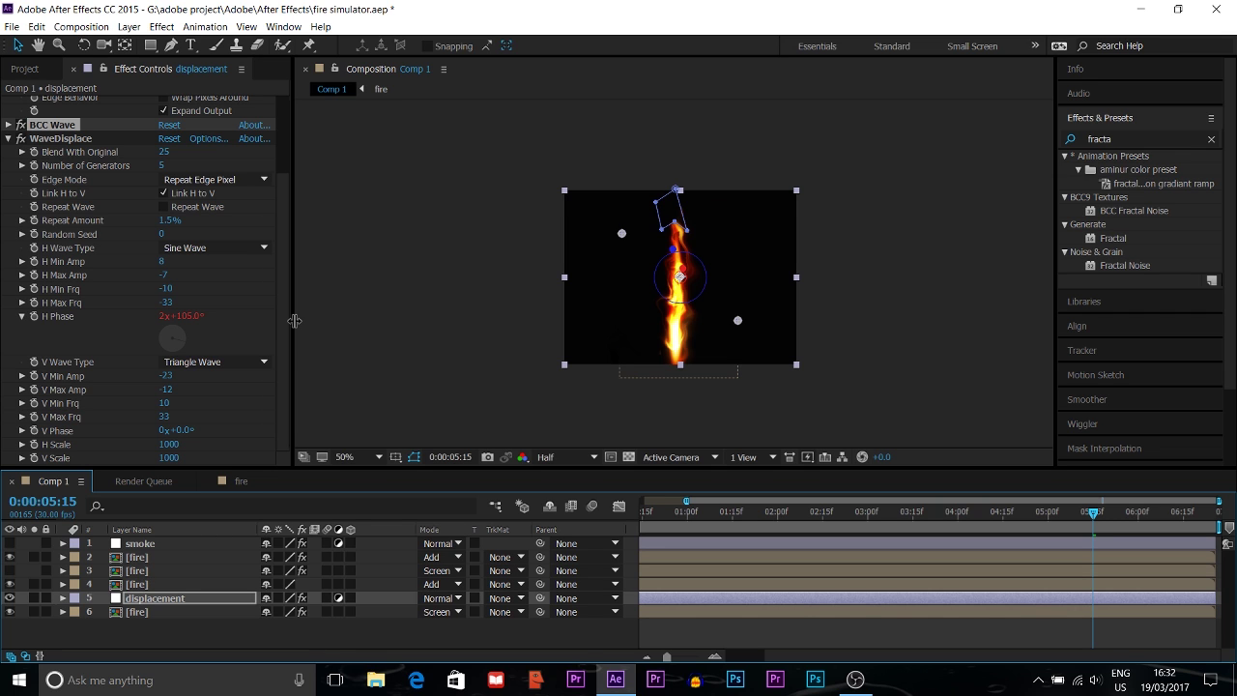
{"action": "key", "text": "space"}
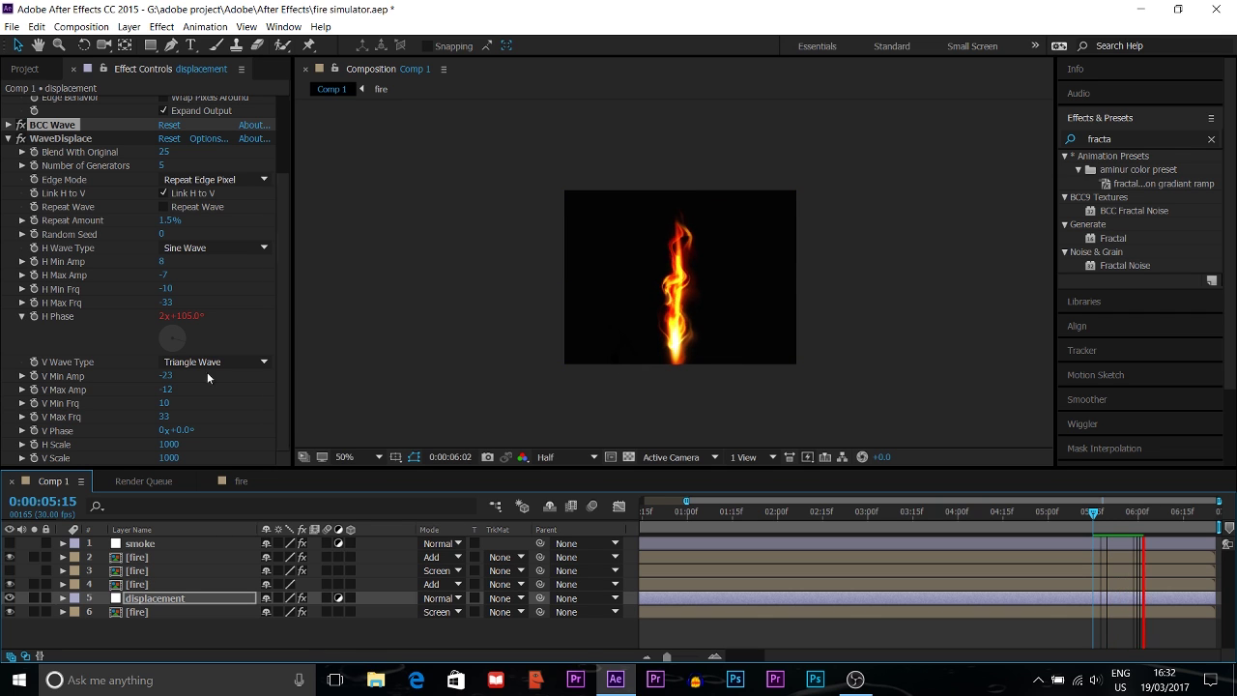
{"action": "left_click", "coordinate": [9, 544]}
{"action": "left_click", "coordinate": [138, 544]}
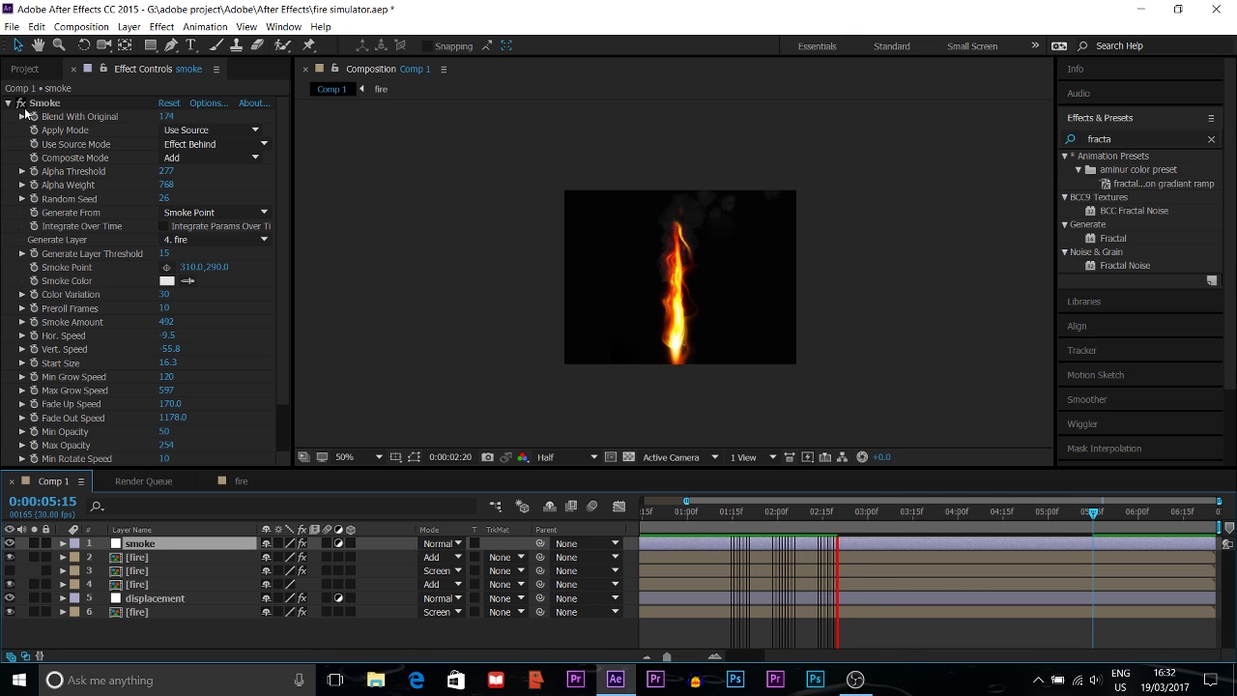
{"action": "left_click", "coordinate": [1138, 133]}
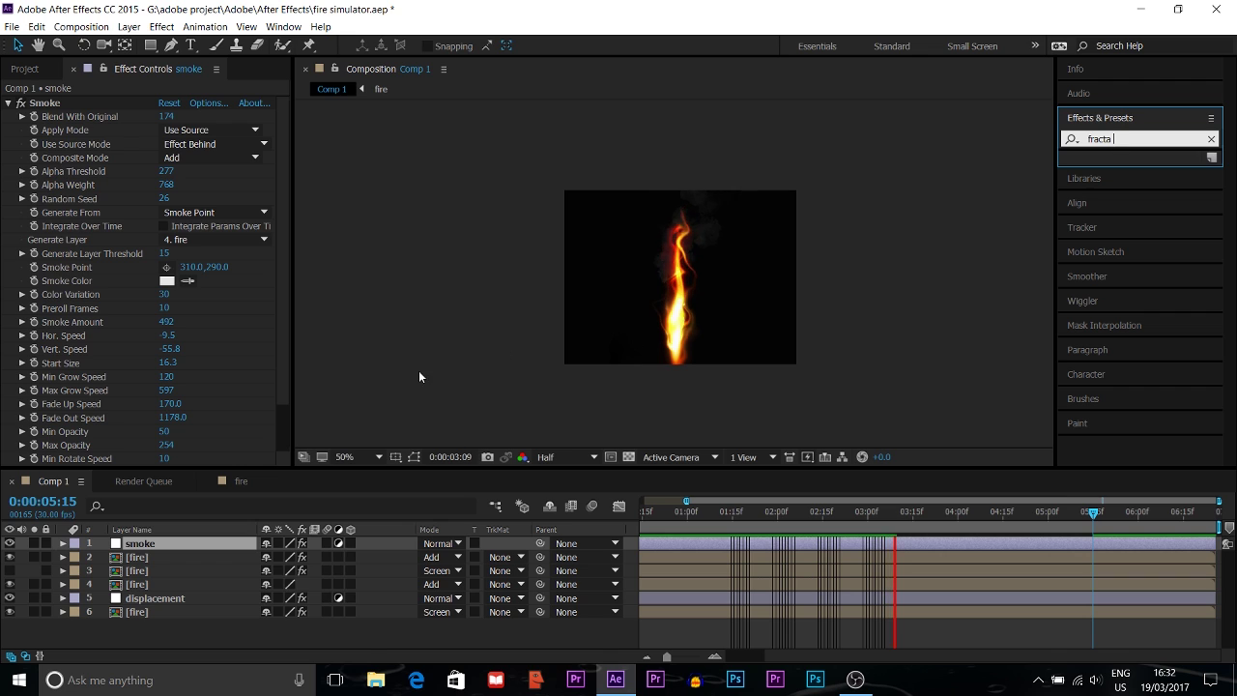
Hide the smoke layer, preview the flame without it, and show the layer again for comparison.
{"action": "left_click", "coordinate": [8, 543]}
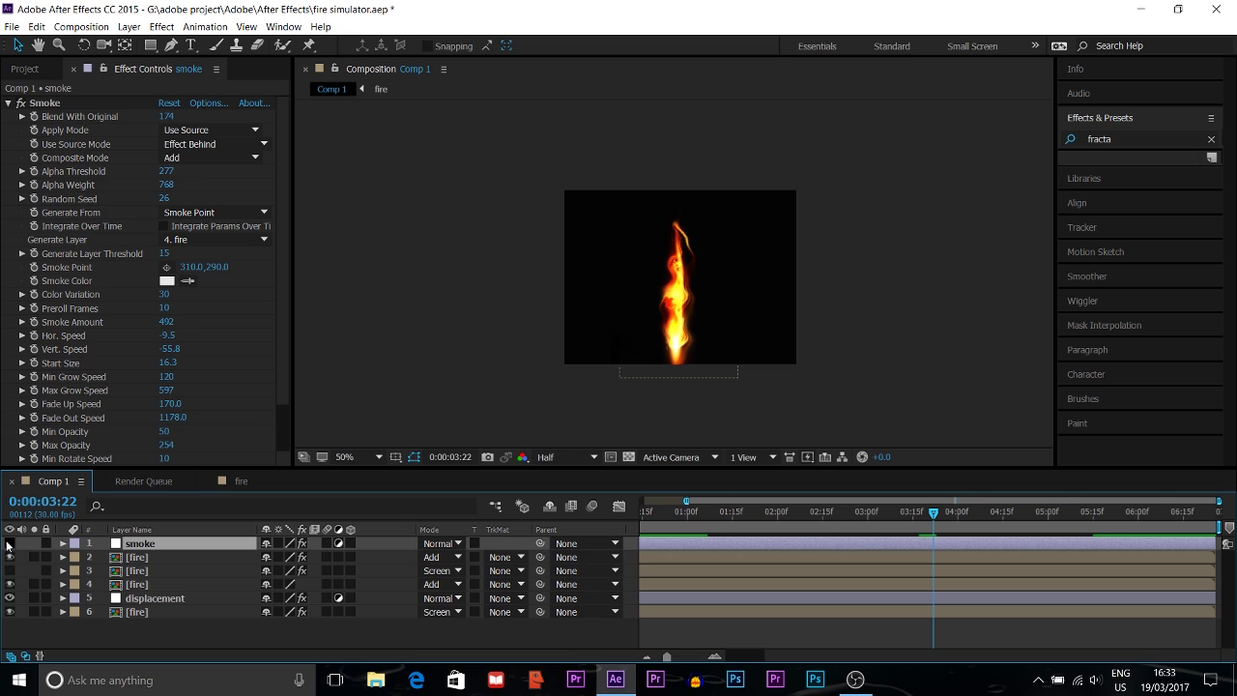
{"action": "key", "text": "space"}
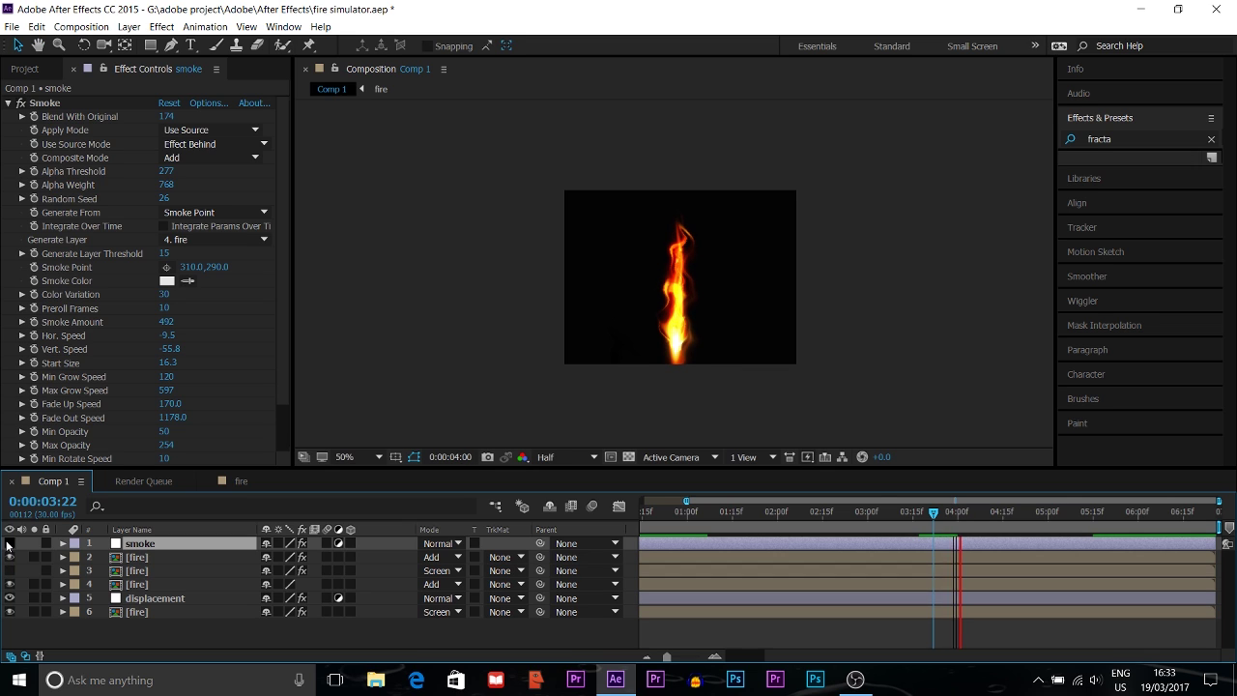
{"action": "key", "text": "space"}
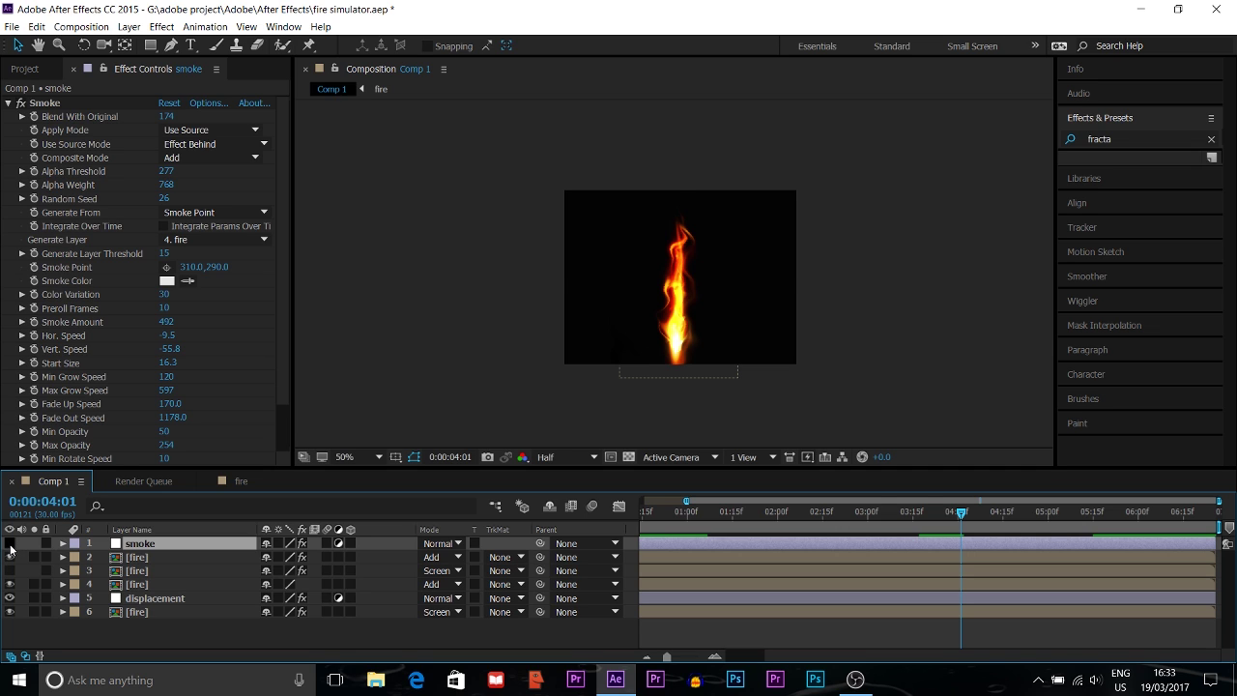
{"action": "left_click", "coordinate": [9, 543]}
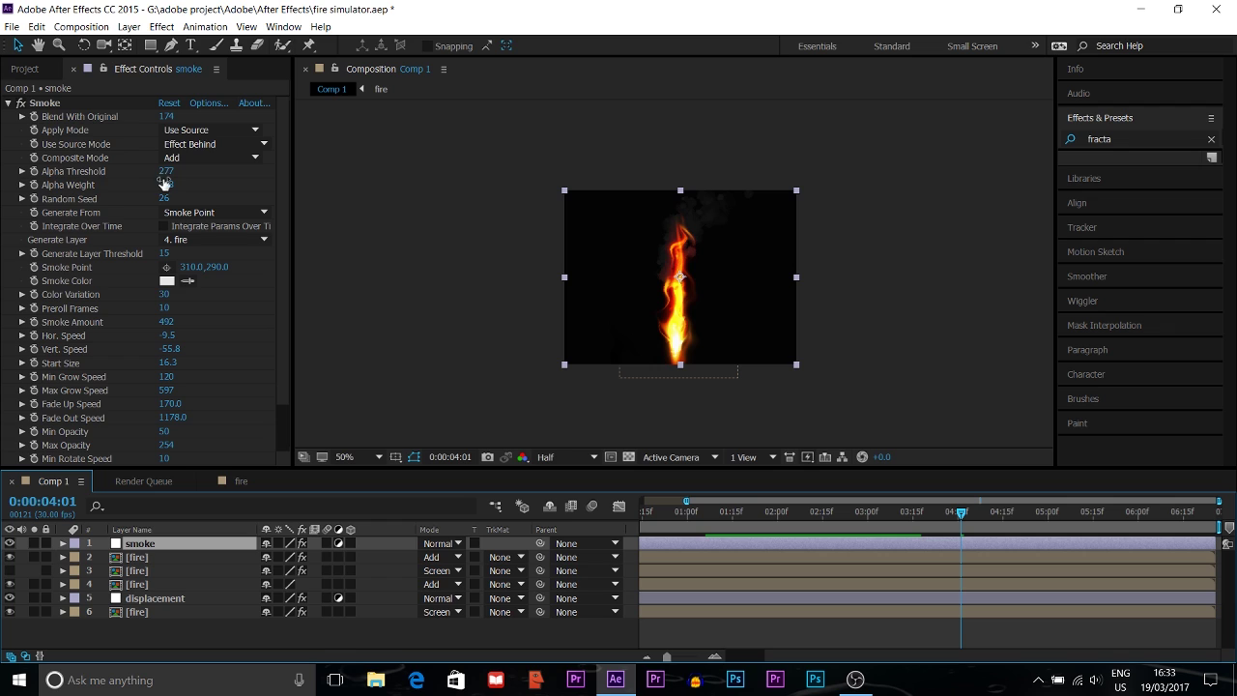
Preview the combined fire and smoke animation in Comp 1 from 0:00:04:01 onward.
{"action": "left_click_drag", "start_coordinate": [164, 182], "coordinate": [170, 183]}
{"action": "key", "text": "space"}
{"action": "key", "text": "space"}
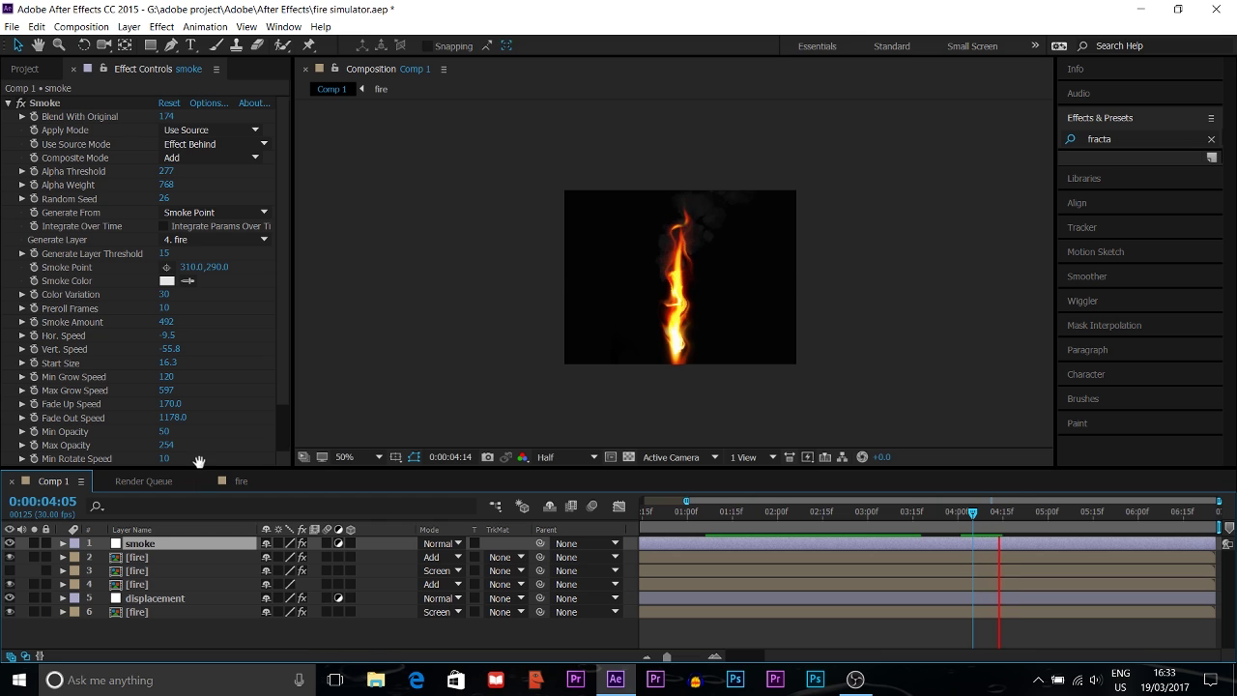
{"action": "key", "text": "space"}
{"action": "key", "text": "space"}
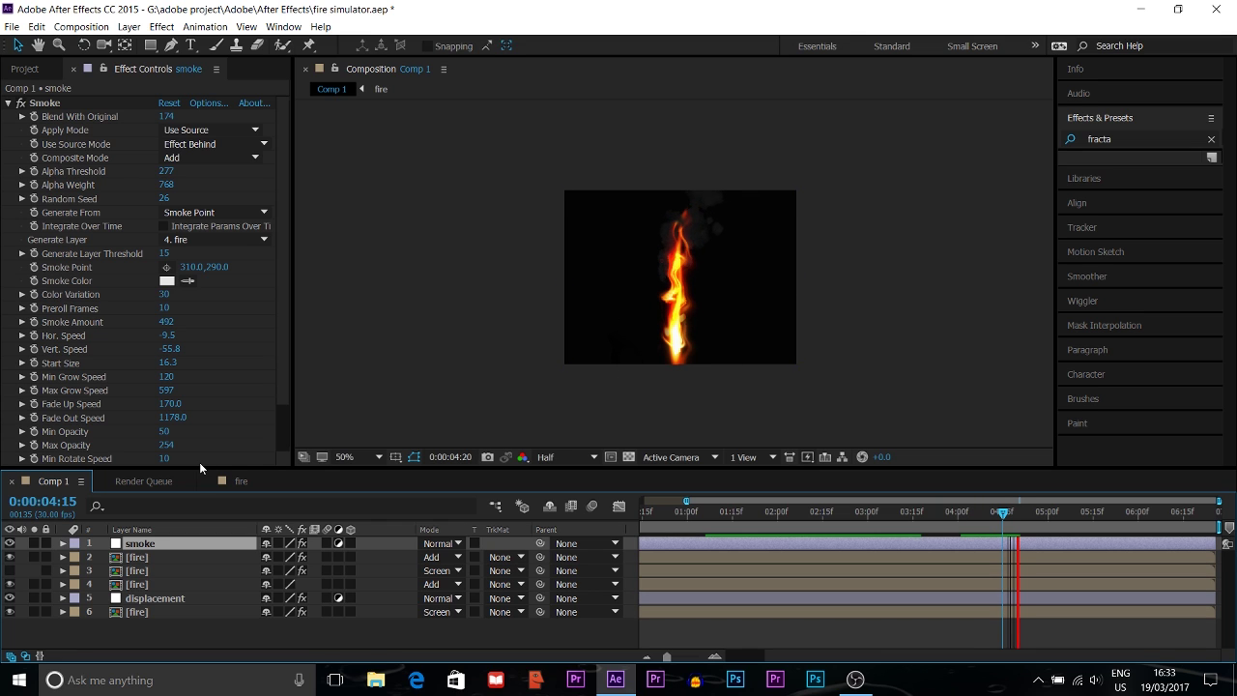